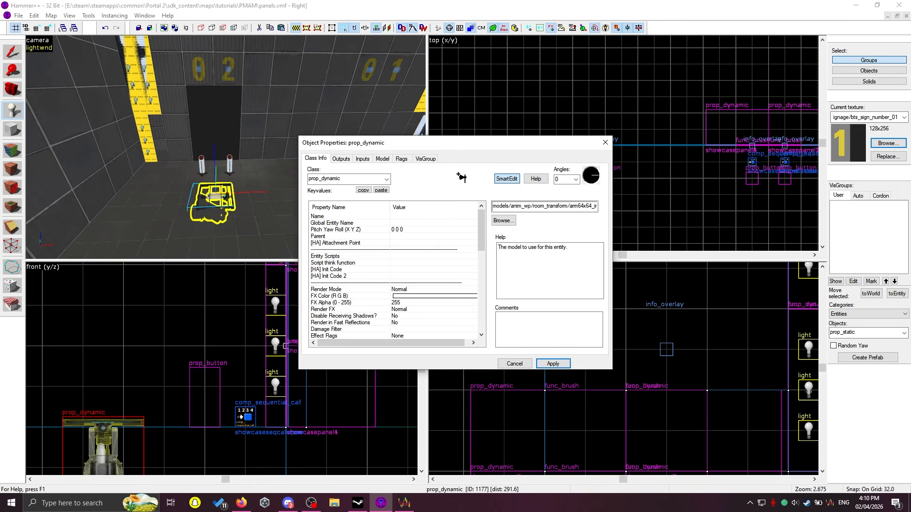
Choose the sequence 90deg_cornerfront_idle for the arm prop's model and copy its name.
click(383, 160)
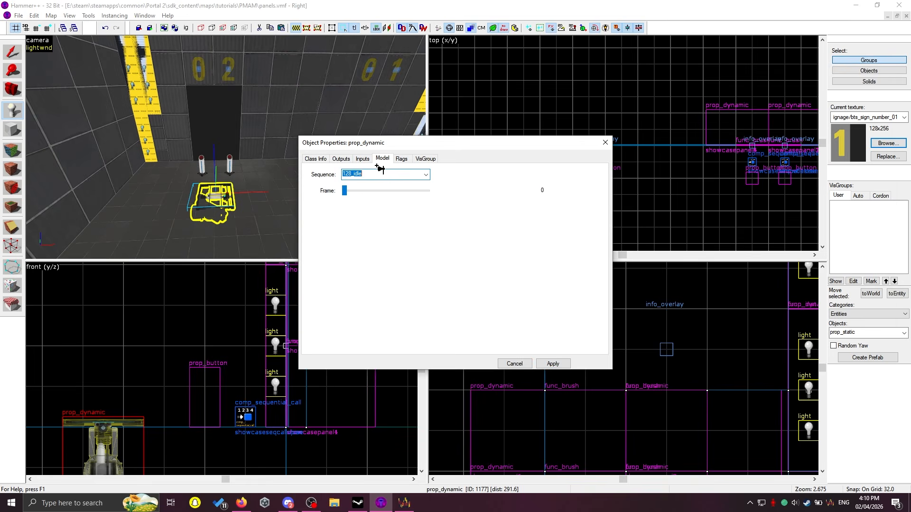
text(co)
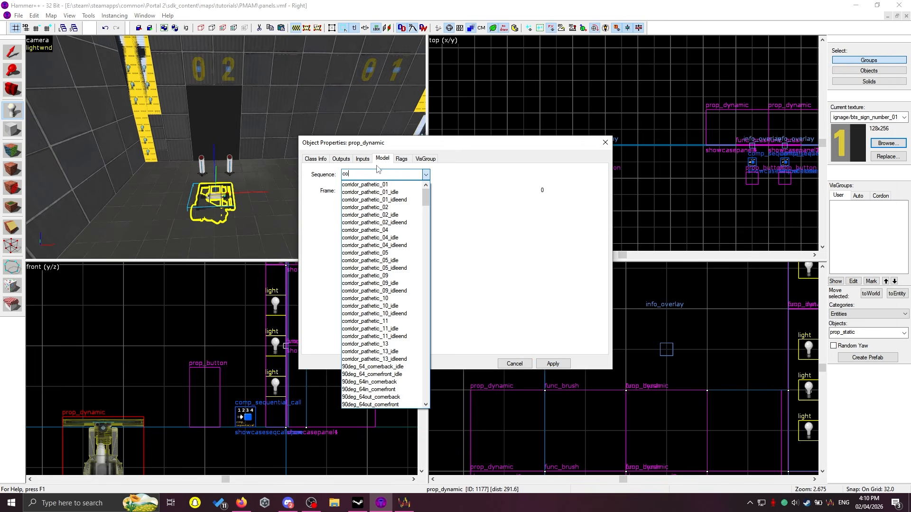
text(rnerfront)
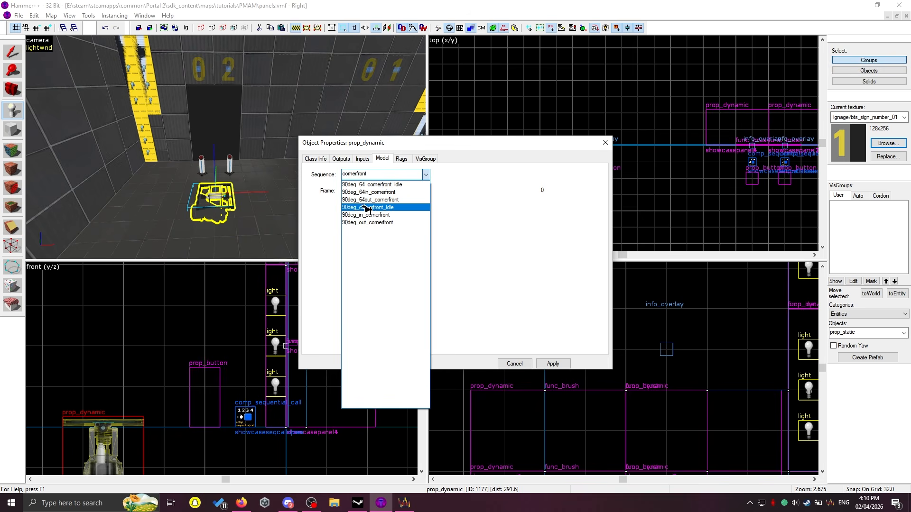
click(393, 207)
key(ctrl+c)
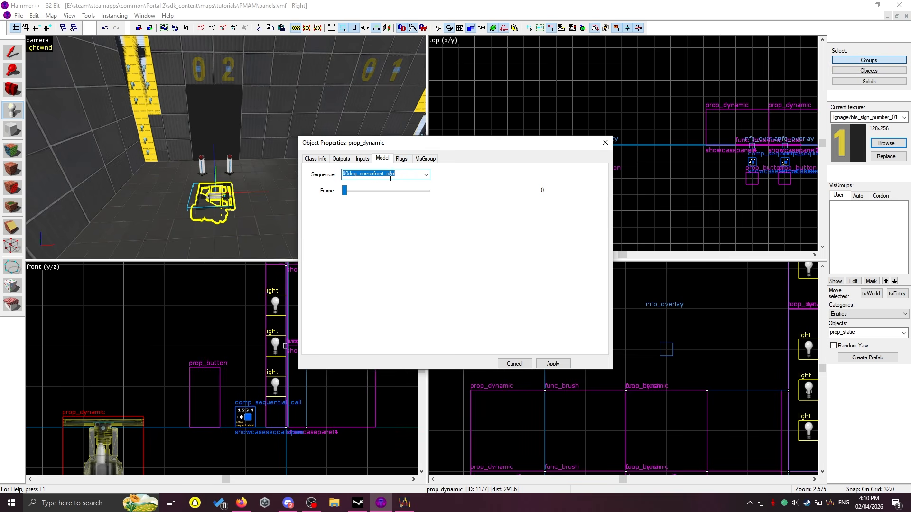
Set the arm prop's Default Animation to the copied 90deg_cornerfront_idle and apply it.
click(316, 159)
scroll(416, 276, down, 5)
click(417, 277)
key(ctrl+v)
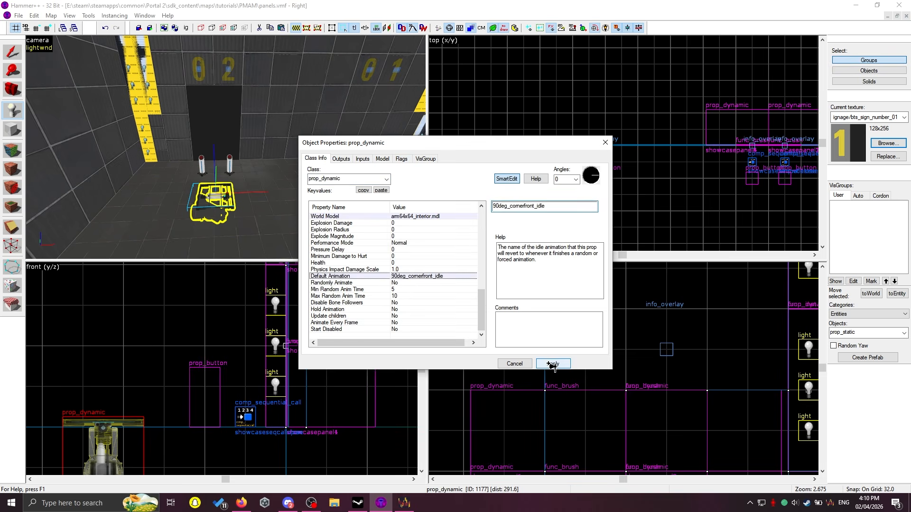
click(553, 363)
Set the arm prop's Hold Animation to Yes, apply the change and close its properties.
scroll(418, 277, down, 4)
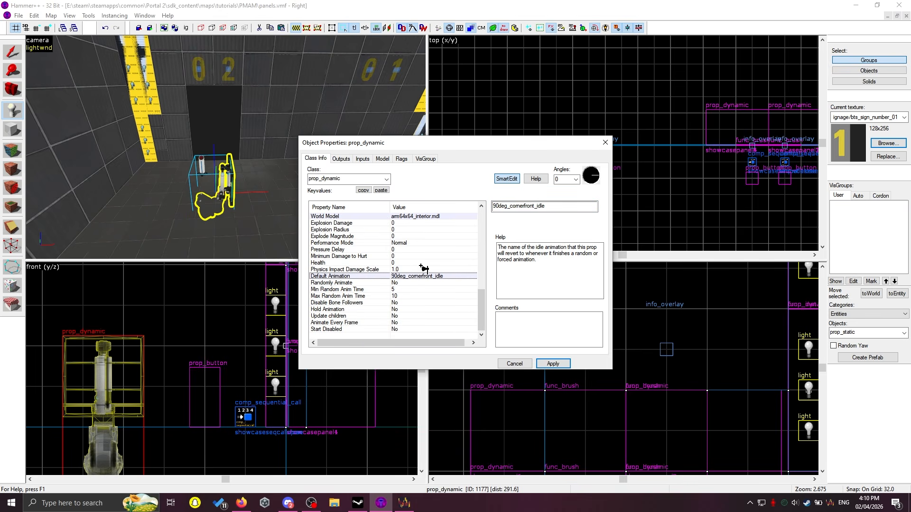
click(394, 309)
click(590, 206)
click(533, 215)
click(552, 363)
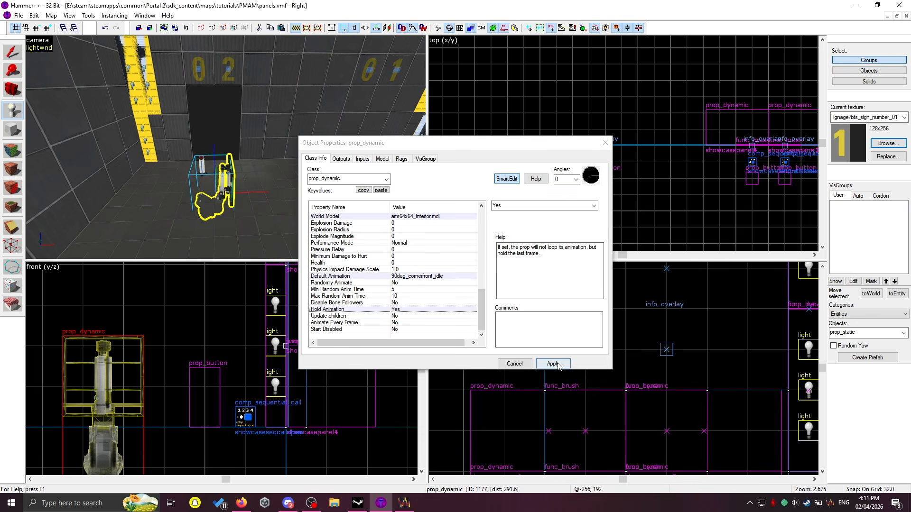
click(604, 142)
Rotate the arm prop onto its side with its frame facing the room and move it into the wall opening.
key(shift+s)
key(w)
key(d)
scroll(218, 320, down, 3)
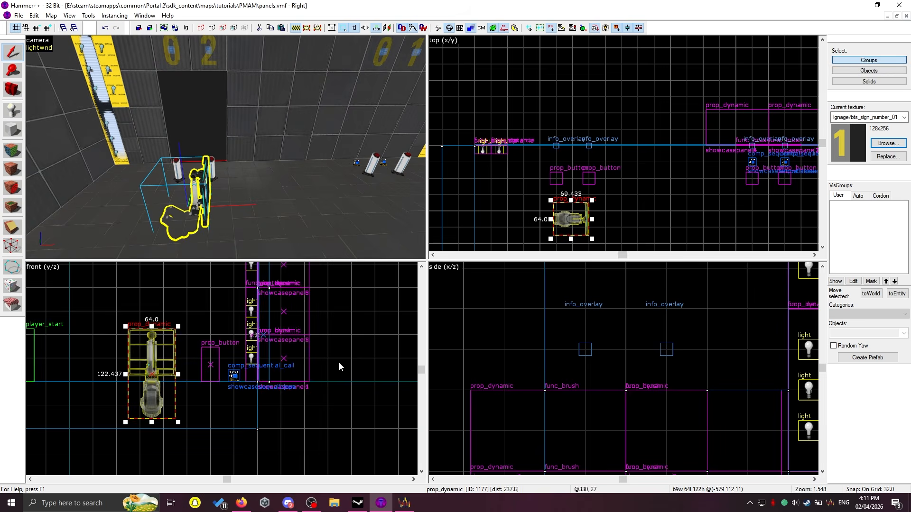
scroll(582, 385, down, 12)
scroll(540, 407, up, 8)
click(517, 383)
drag(180, 332, 257, 420)
drag(589, 184, 559, 145)
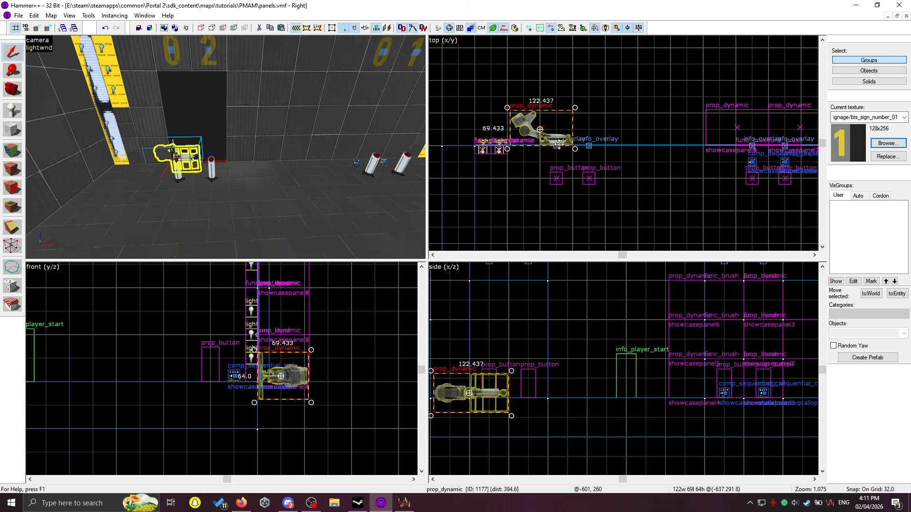
Reduce the grid snap to 8 units and align the arm prop flush with the wall line and the floor.
scroll(267, 347, up, 4)
drag(294, 397, 317, 344)
scroll(300, 417, up, 2)
middle_drag(301, 416, 308, 379)
key(bracketleft)
key(bracketleft)
drag(301, 348, 302, 365)
click(311, 398)
Examine the arm prop's fit in the wall opening from the front, the side and behind in the 3D view.
key(z)
key(w)
key(z)
click(239, 199)
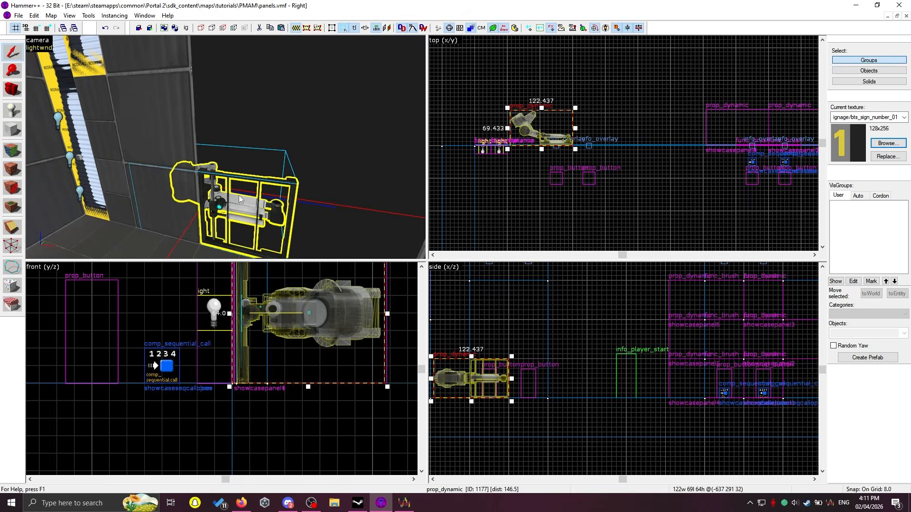
key(z)
key(d)
key(w)
key(z)
key(z)
key(s)
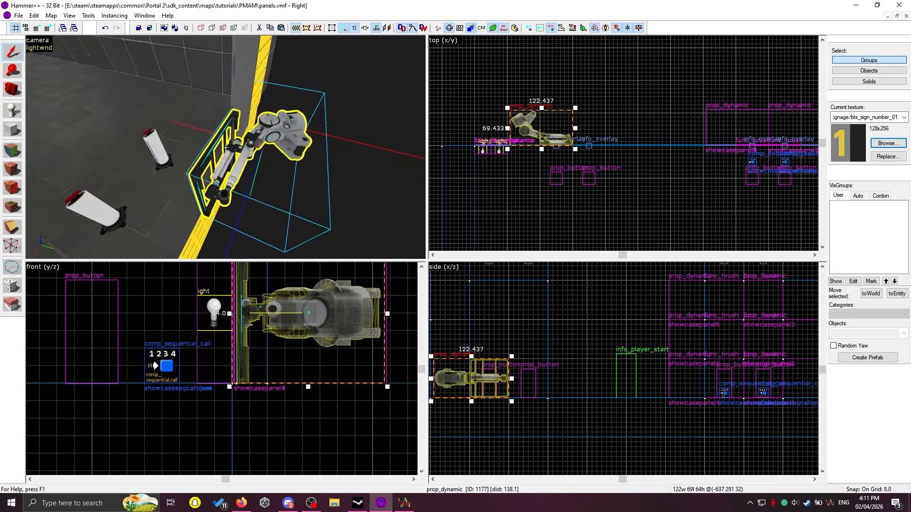
key(w)
key(z)
key(z)
key(s)
key(z)
key(z)
key(w)
key(z)
key(z)
key(s)
key(z)
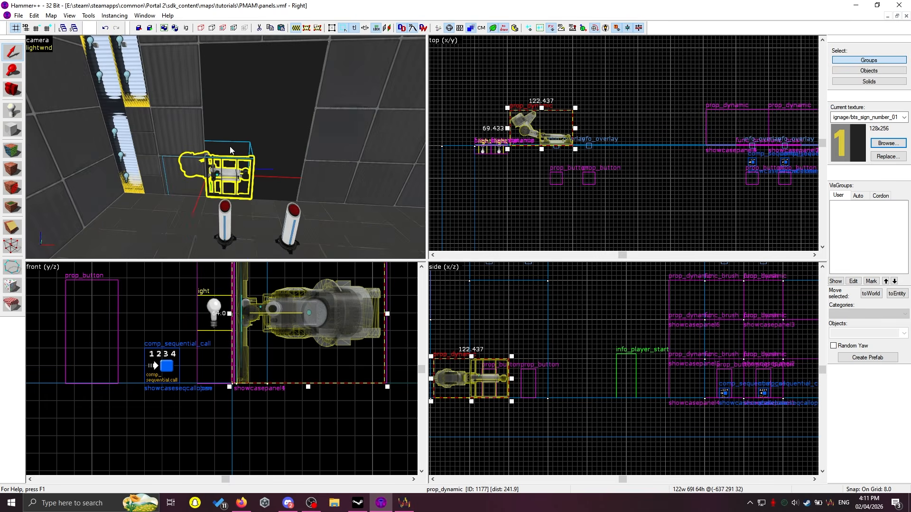
Return the grid snap to 32 units and name the arm prop panel1, then deselect it.
key(bracketright)
key(bracketright)
double_click(227, 180)
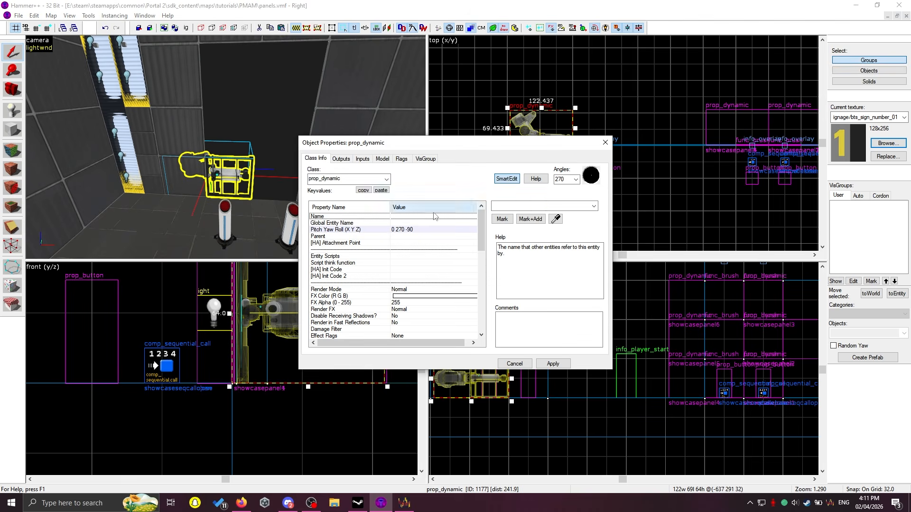
text(panel1)
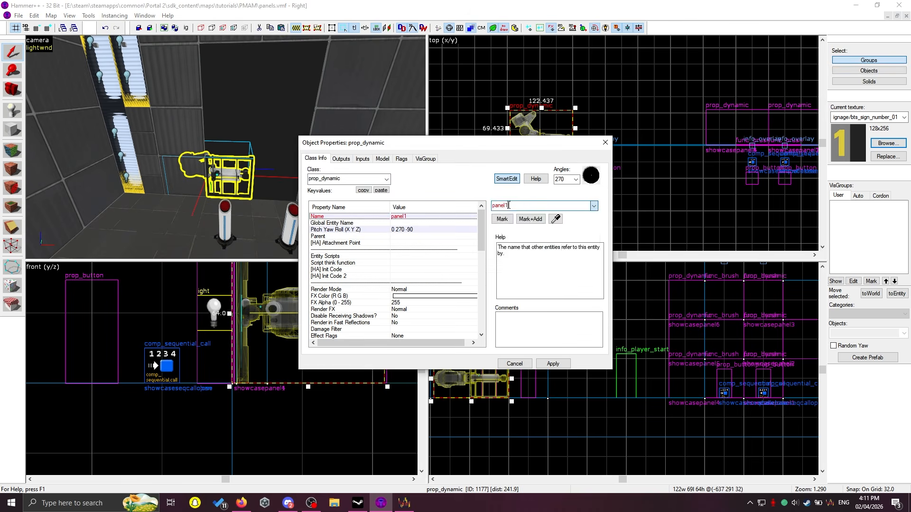
key(Return)
key(Escape)
scroll(249, 183, down, 3)
scroll(185, 148, up, 2)
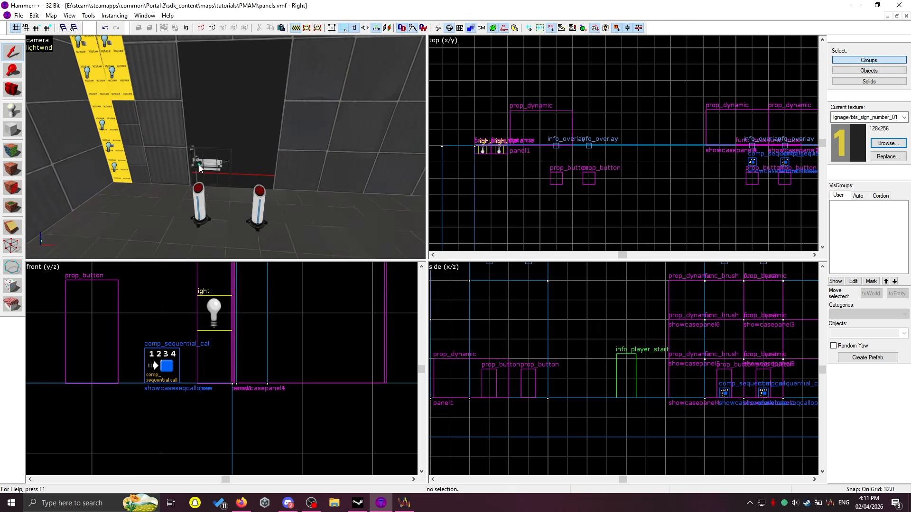
click(200, 160)
key(s)
key(d)
key(w)
click(279, 142)
click(280, 109)
click(314, 107)
click(310, 142)
click(306, 171)
key(a)
key(Escape)
key(w)
Set the grid snap to 16 units and outline a 64 by 64 unit block over the panel1 arm's square frame.
click(189, 176)
key(w)
click(12, 129)
key(bracketleft)
scroll(487, 371, up, 3)
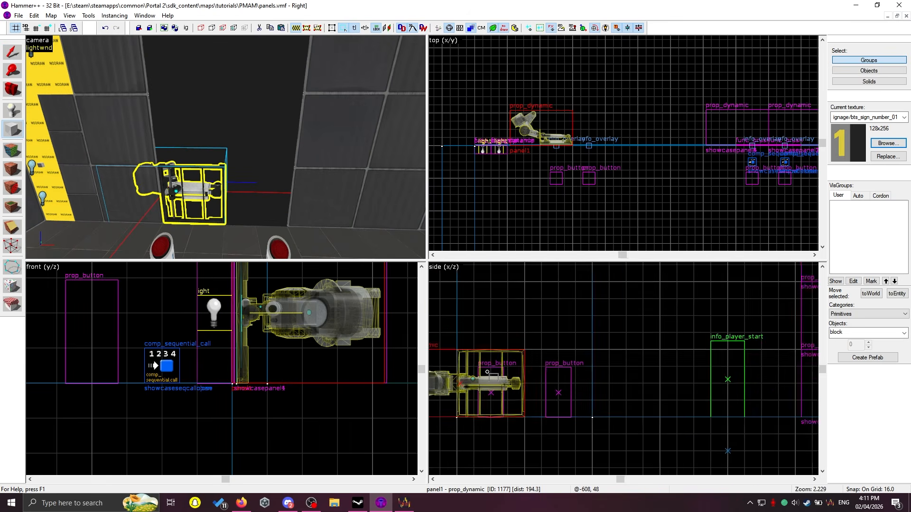
scroll(568, 376, up, 1)
middle_drag(657, 428, 770, 422)
drag(678, 352, 600, 437)
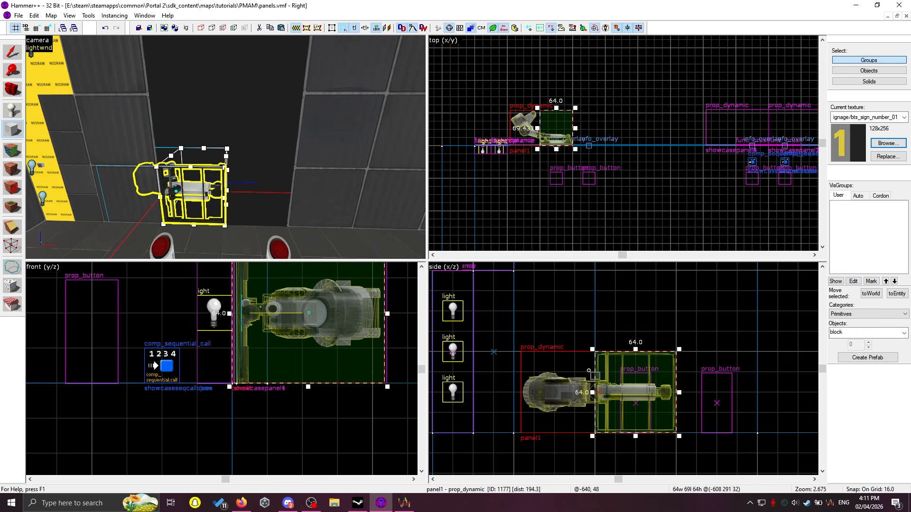
Thin the block outline to 2 units deep against the front of the arm's frame and create the solid.
scroll(554, 116, up, 4)
key(shift+w)
drag(558, 101, 541, 113)
scroll(521, 183, up, 5)
scroll(532, 175, up, 6)
scroll(528, 162, up, 8)
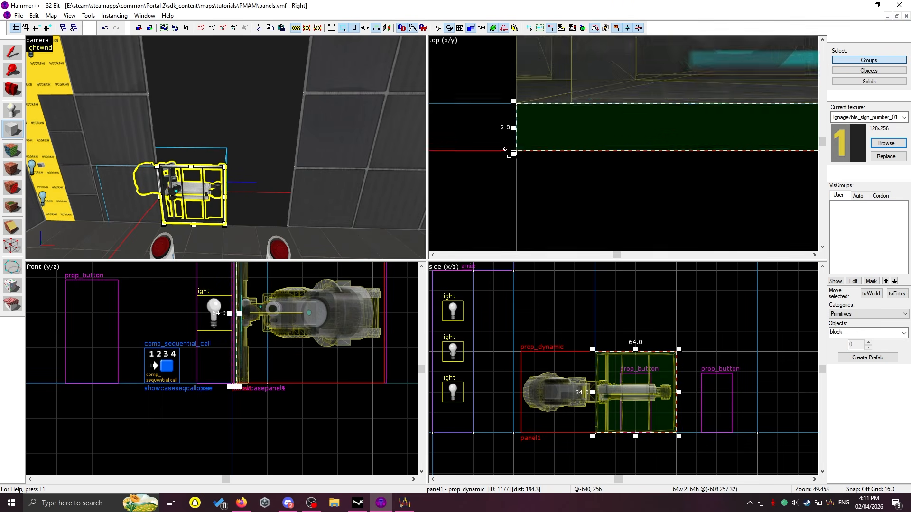
key(Return)
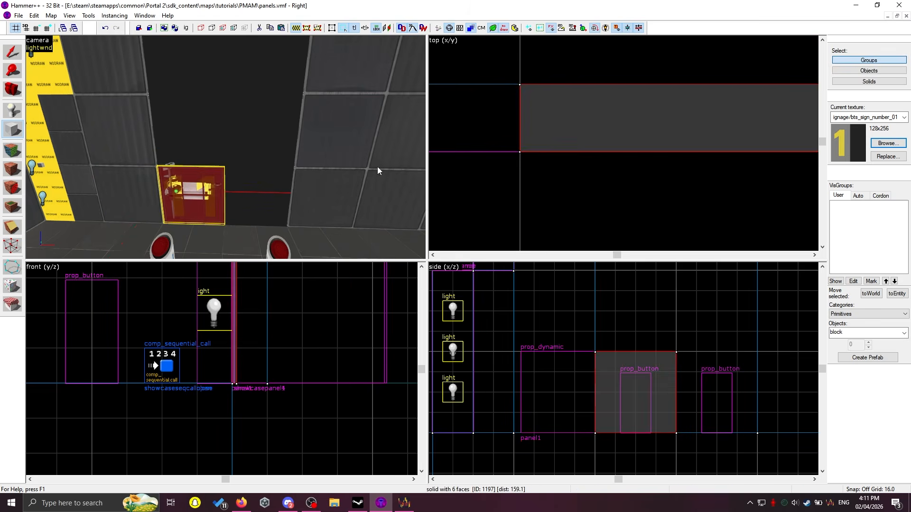
Filter the textures for frame and give all faces of the new panel brush anim_wp/framework/squarebeams_dark.
click(14, 151)
click(428, 267)
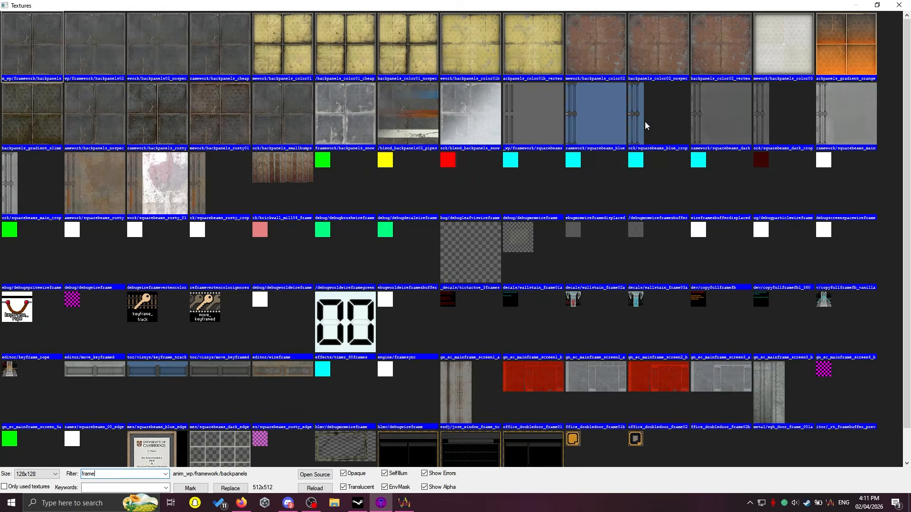
double_click(724, 125)
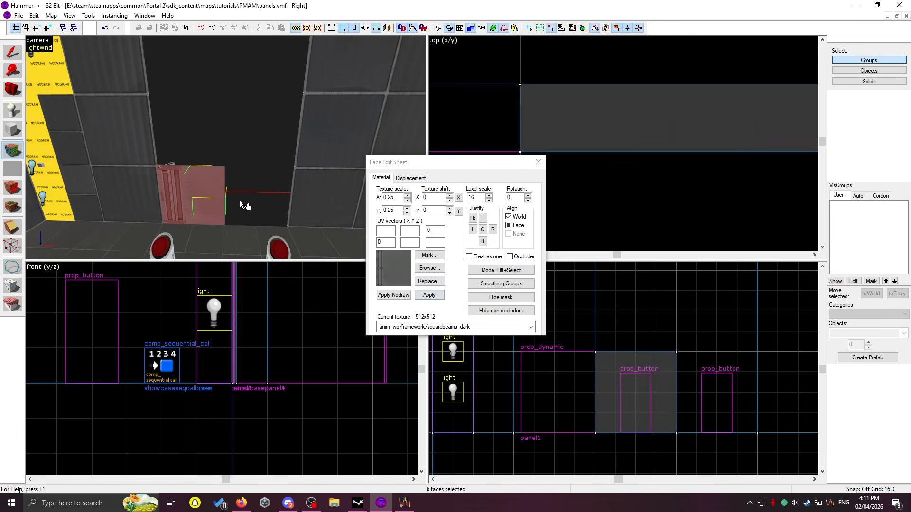
Copy the metal/black_wall_metal_002a texture from the adjacent wall onto the panel brush's front face.
click(213, 202)
key(z)
key(w)
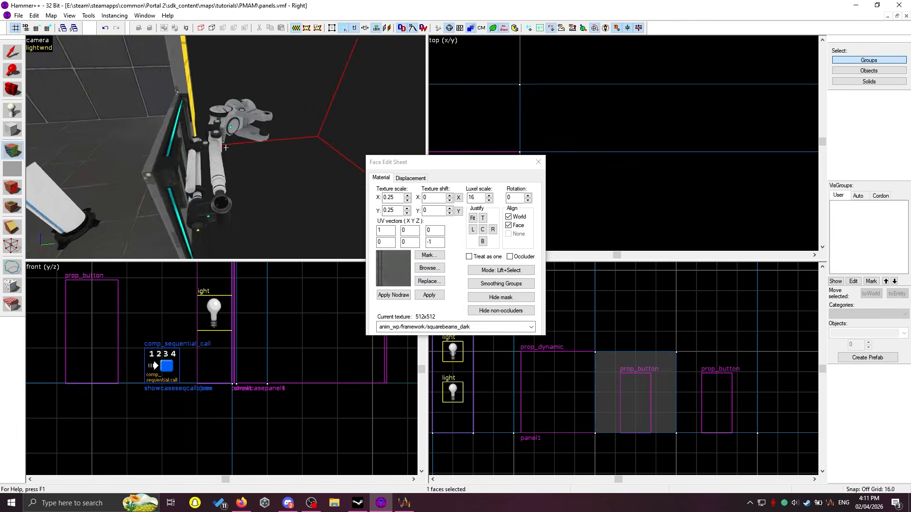
key(s)
key(z)
click(204, 138)
key(z)
key(w)
key(z)
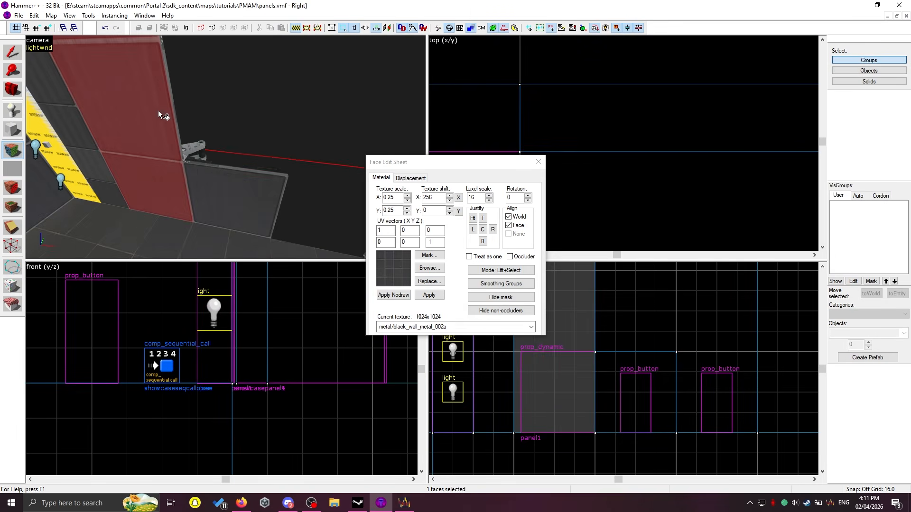
key(s)
key(z)
key(z)
click(241, 183)
key(z)
key(w)
key(d)
key(z)
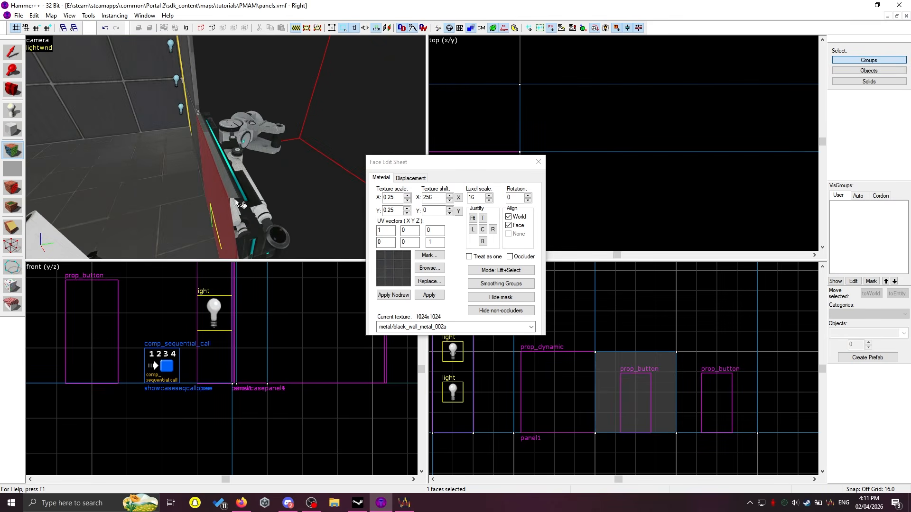
Apply anim_wp/framework/backpanels to the panel brush's back face, justify it to the top and finish face editing.
key(s)
key(d)
click(217, 184)
key(z)
key(d)
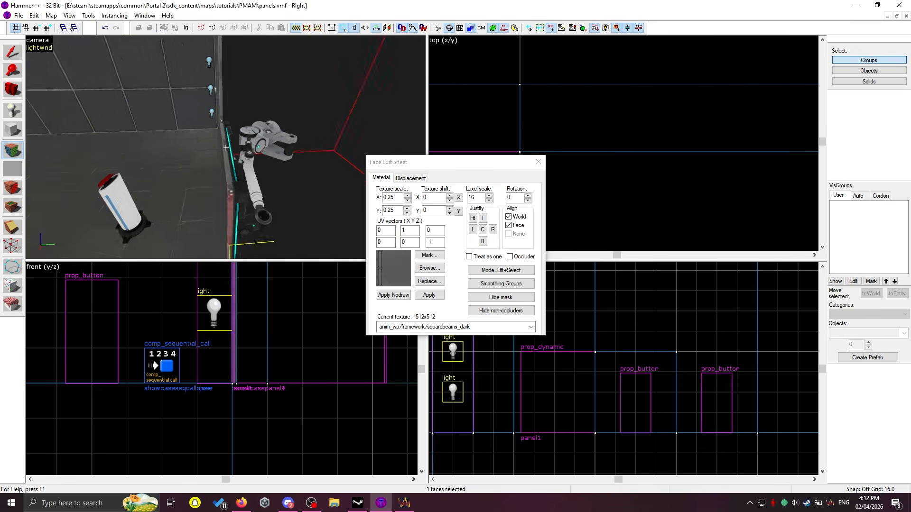
key(z)
click(429, 268)
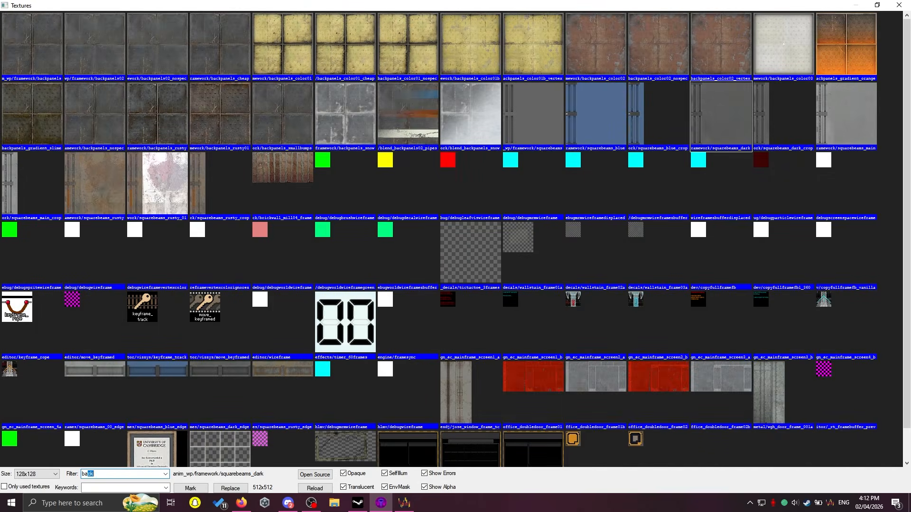
text(back)
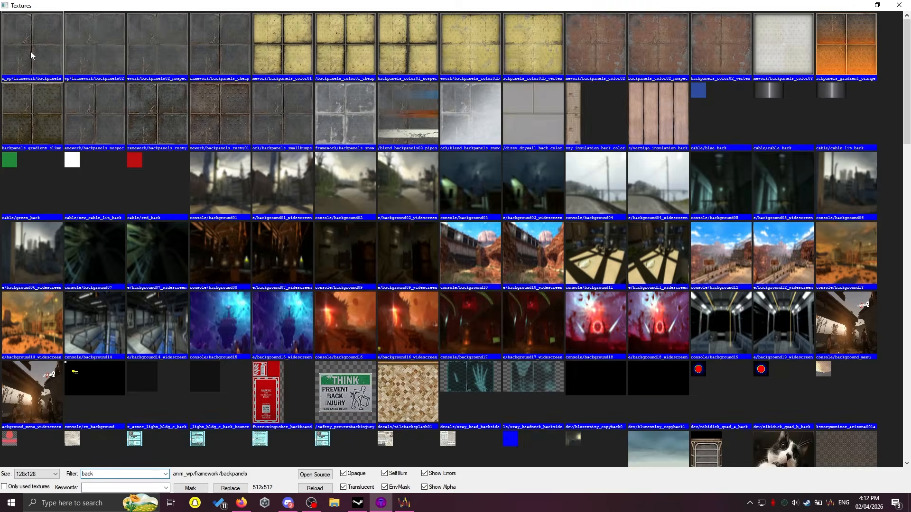
double_click(30, 57)
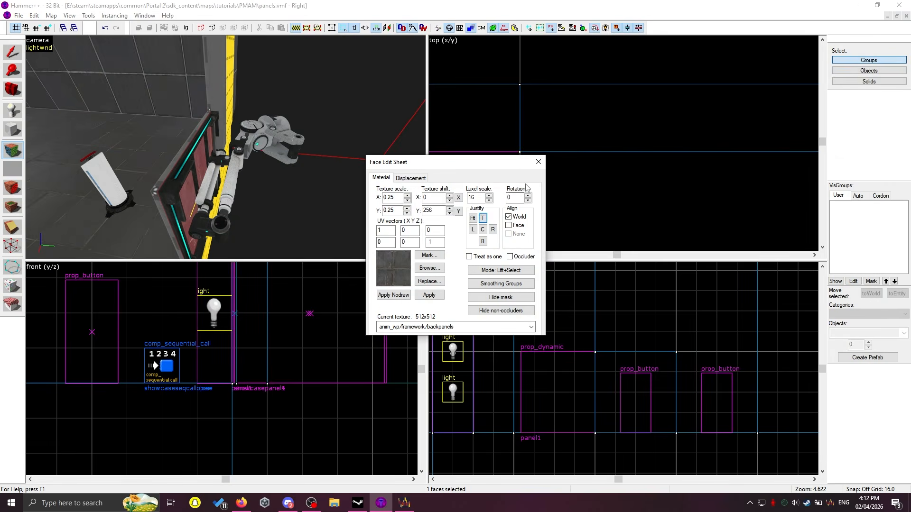
click(538, 162)
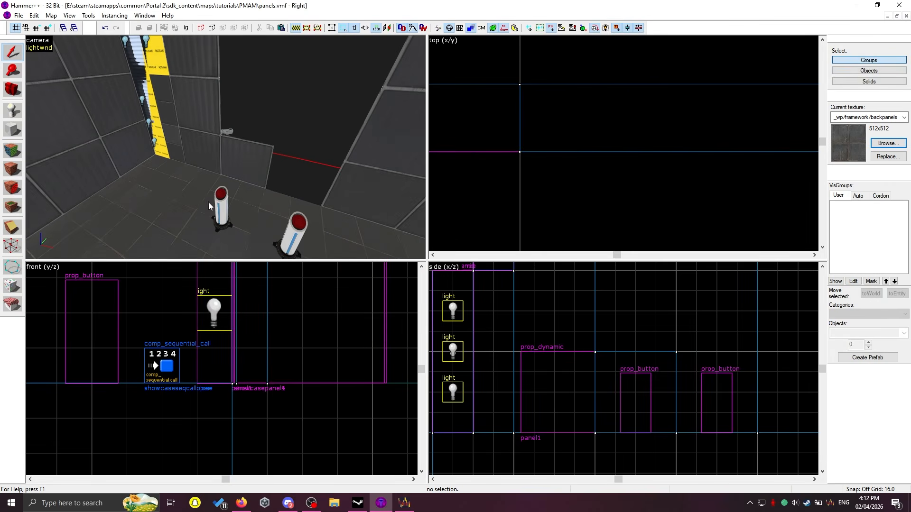
Tie the thin panel brush in front of the arm to an entity of class func_brush.
key(z)
key(w)
key(z)
key(z)
key(z)
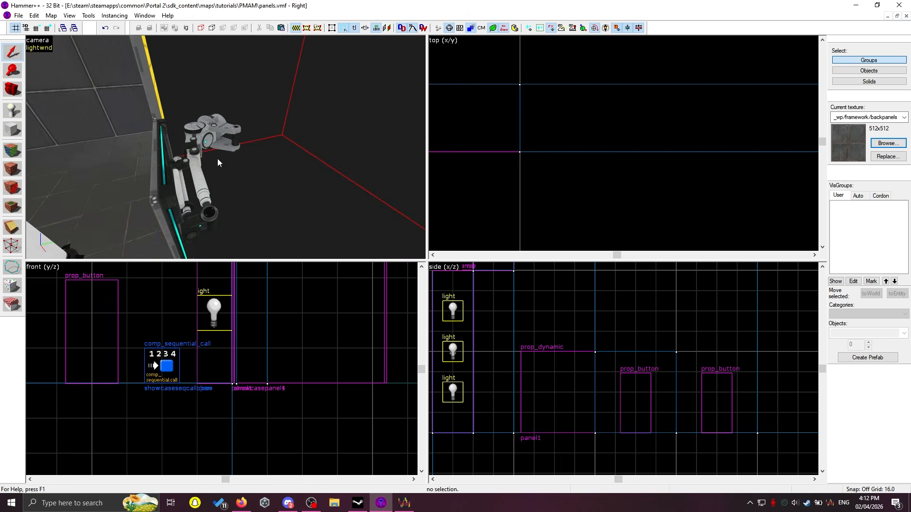
key(z)
key(z)
click(228, 164)
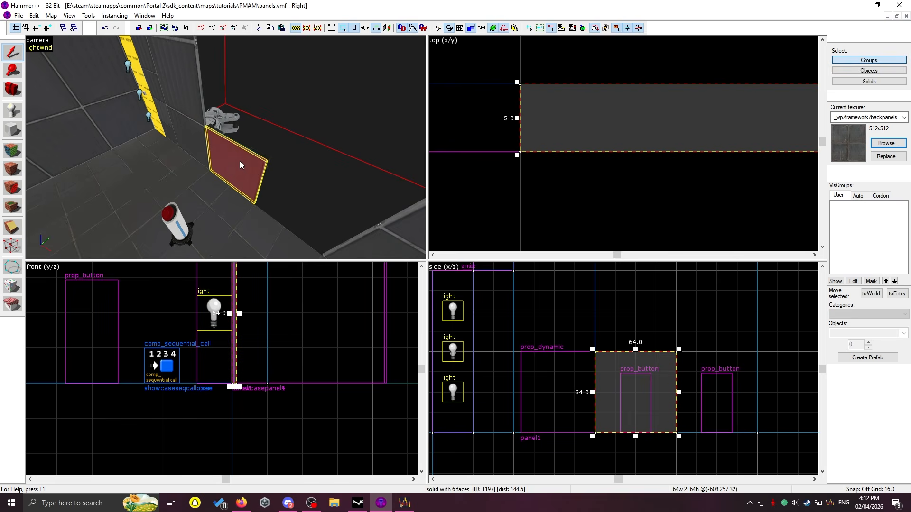
key(ctrl+t)
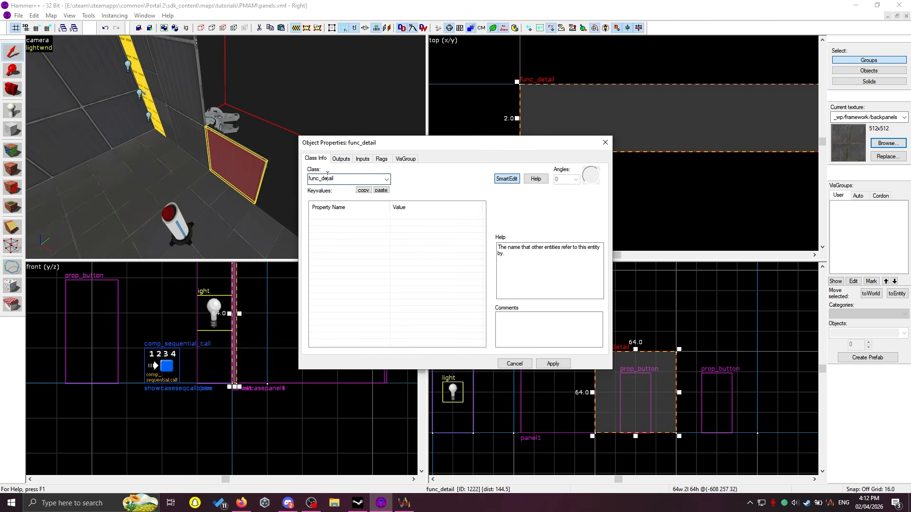
text(b)
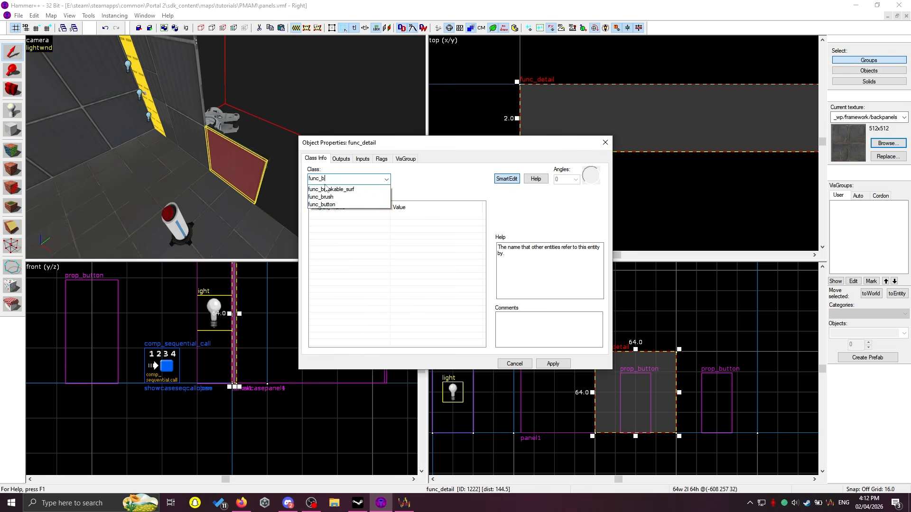
text(rus)
click(363, 191)
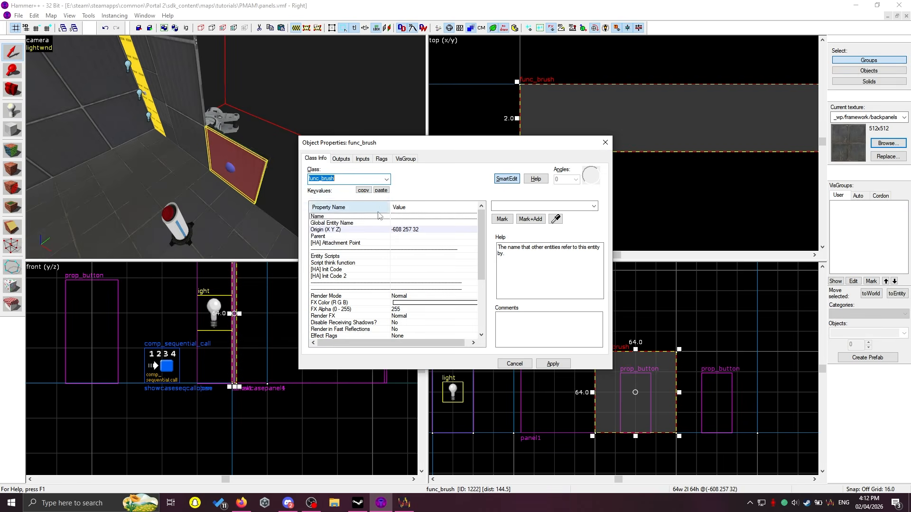
Set the panel func_brush's parent to panel1 by picking the arm prop behind it, and apply the change.
click(424, 236)
click(556, 219)
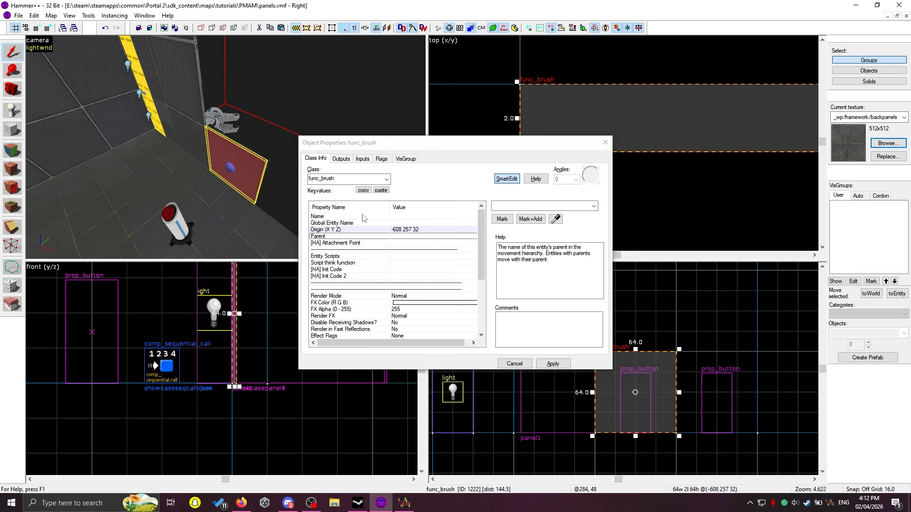
key(z)
key(w)
key(d)
key(z)
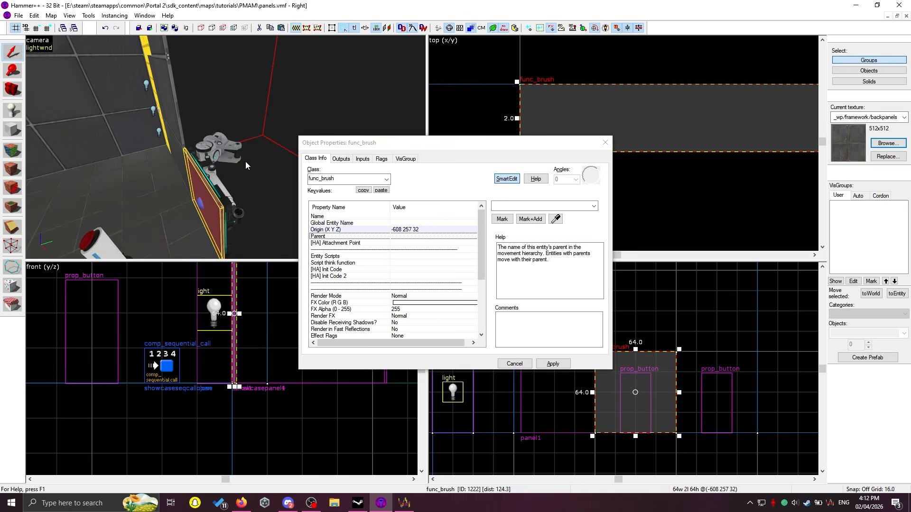
click(554, 219)
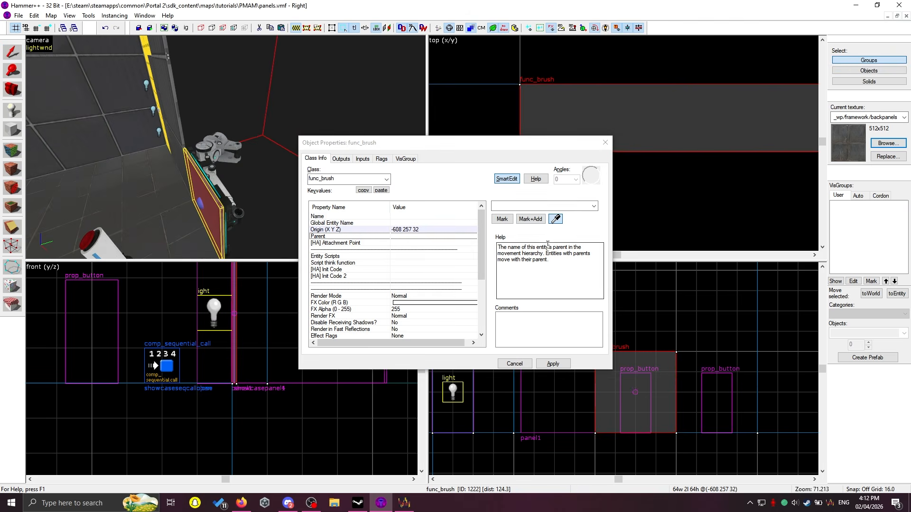
click(217, 154)
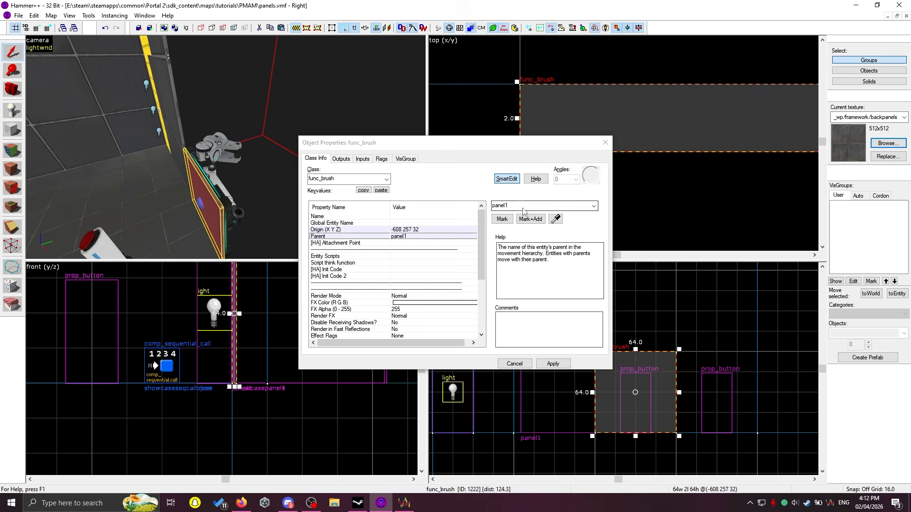
click(556, 364)
Try moving the arm prop 64 units back from the panel brush to inspect both, then restore its position.
key(z)
key(s)
key(a)
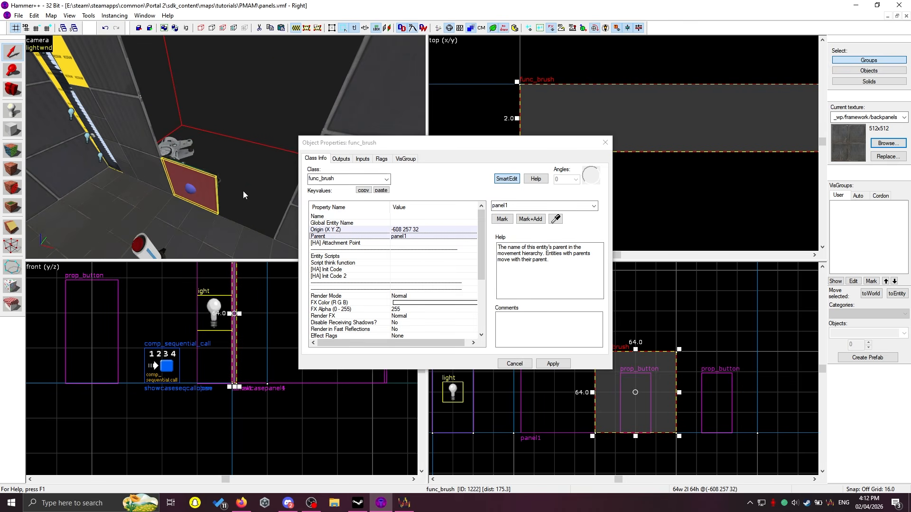
click(179, 146)
key(z)
key(d)
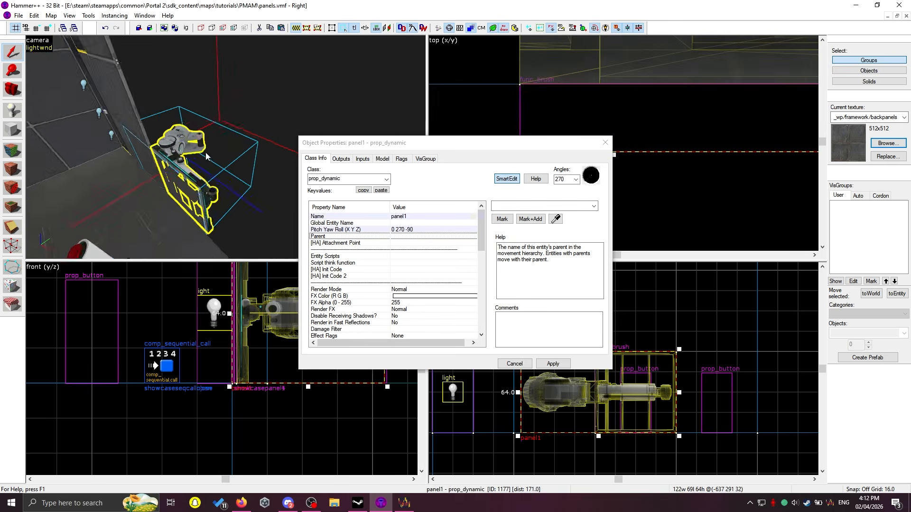
key(z)
click(216, 158)
click(233, 120)
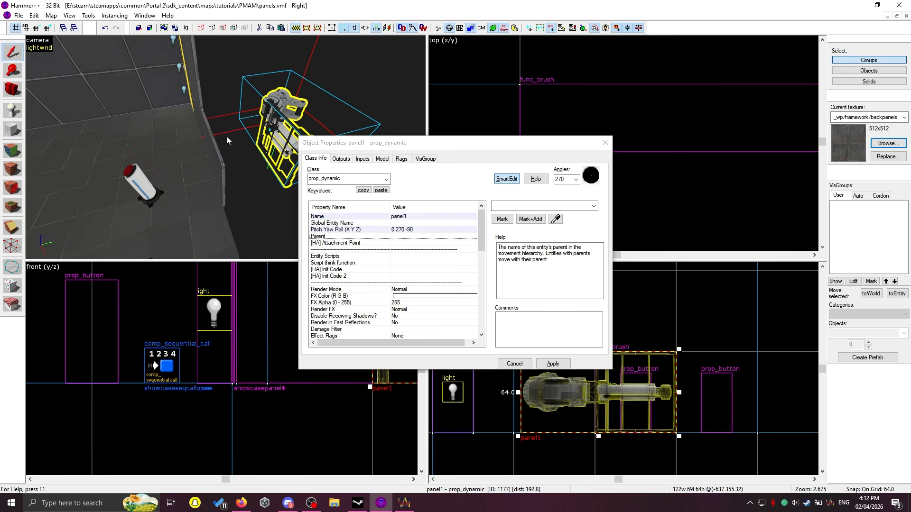
click(222, 142)
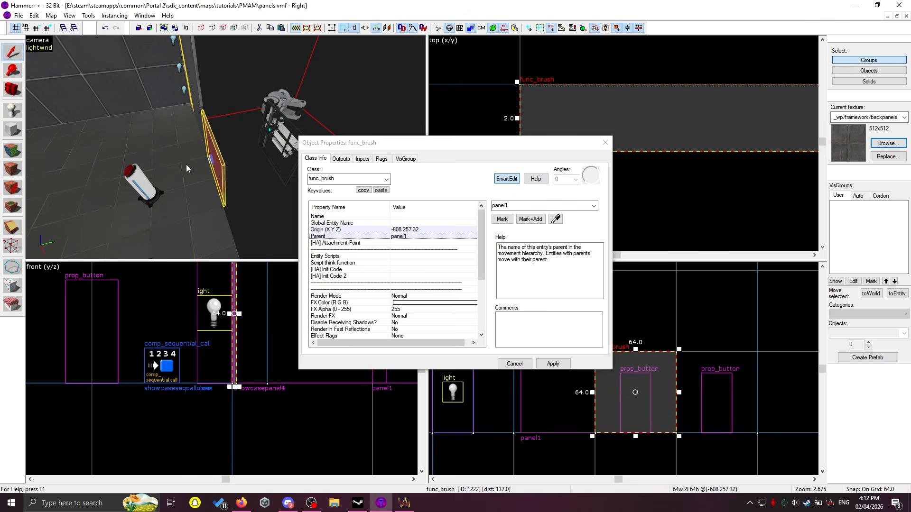
click(259, 125)
click(220, 152)
key(a)
click(241, 129)
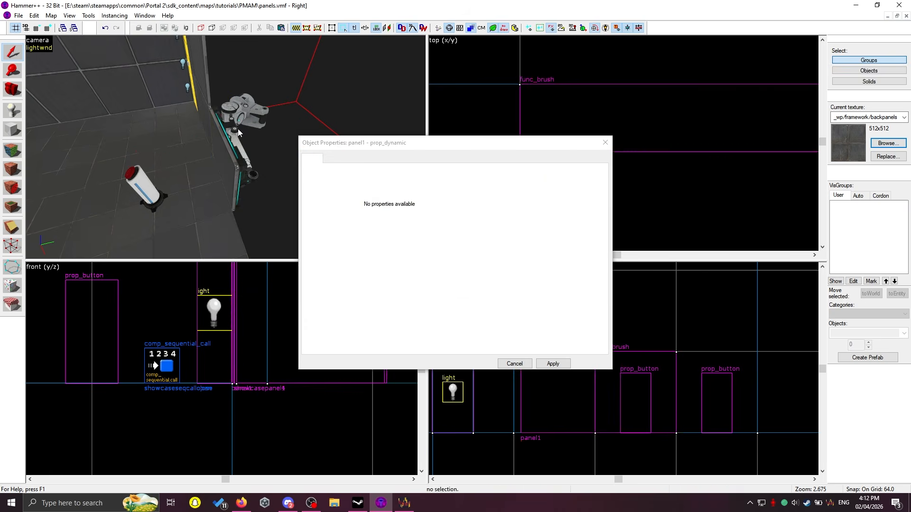
key(w)
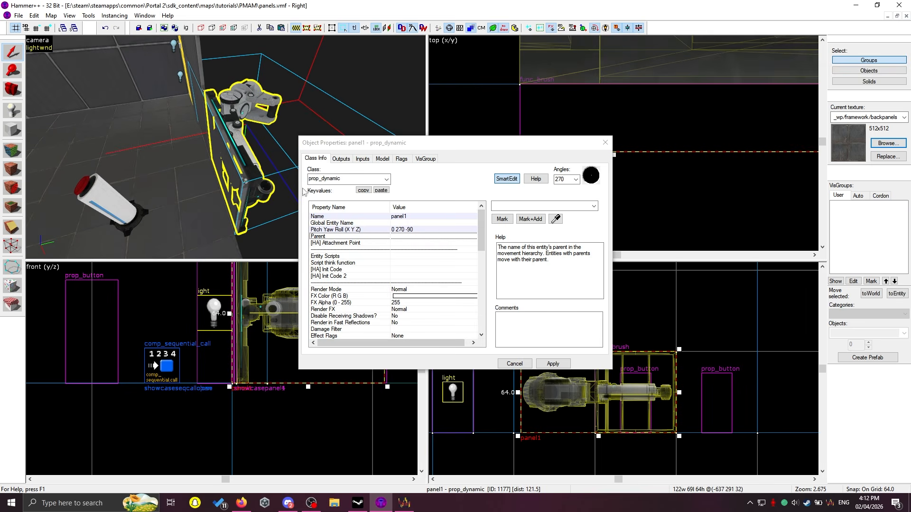
key(z)
key(a)
key(z)
Extend the panel func_brush's parent value with the attachment point so it reads panel1,panel_attach.
click(265, 173)
key(z)
key(z)
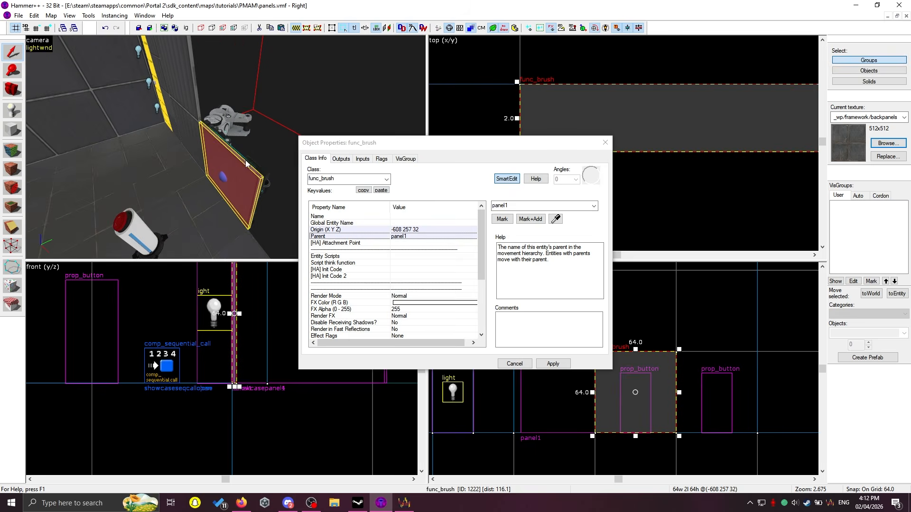
click(524, 207)
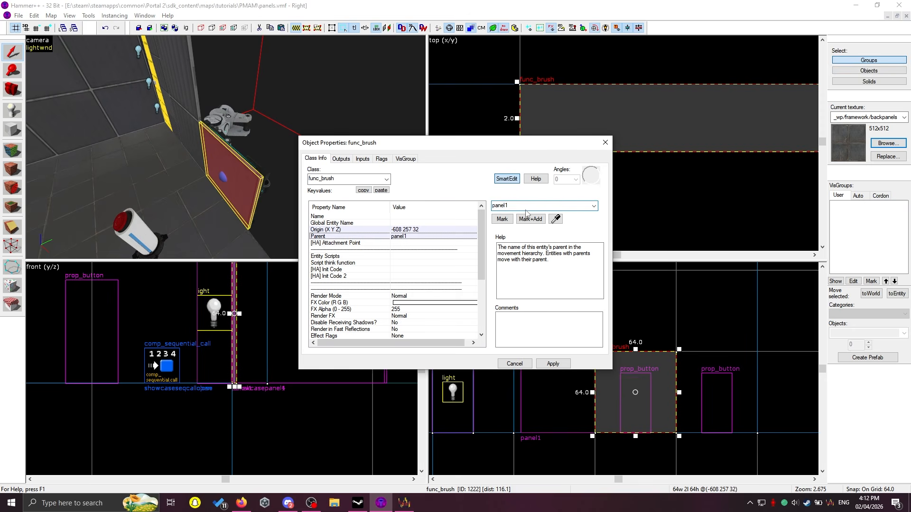
text(,)
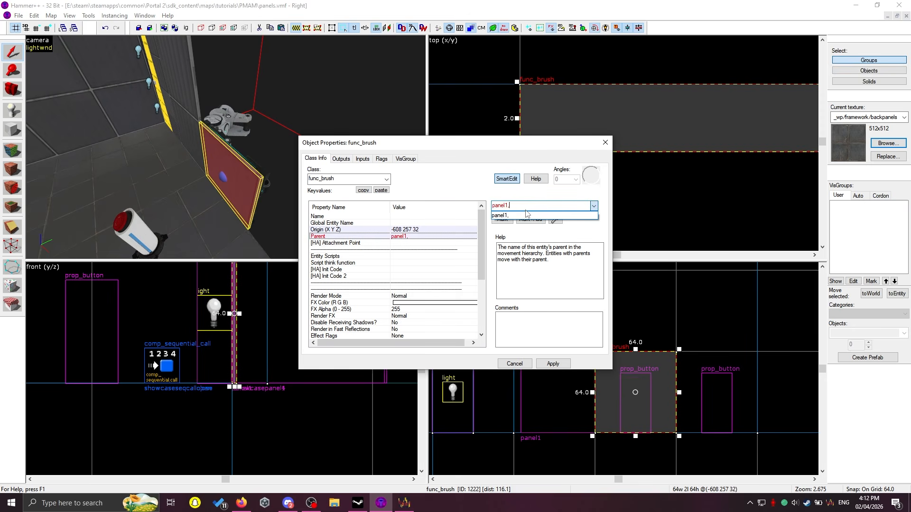
text(panel_attach)
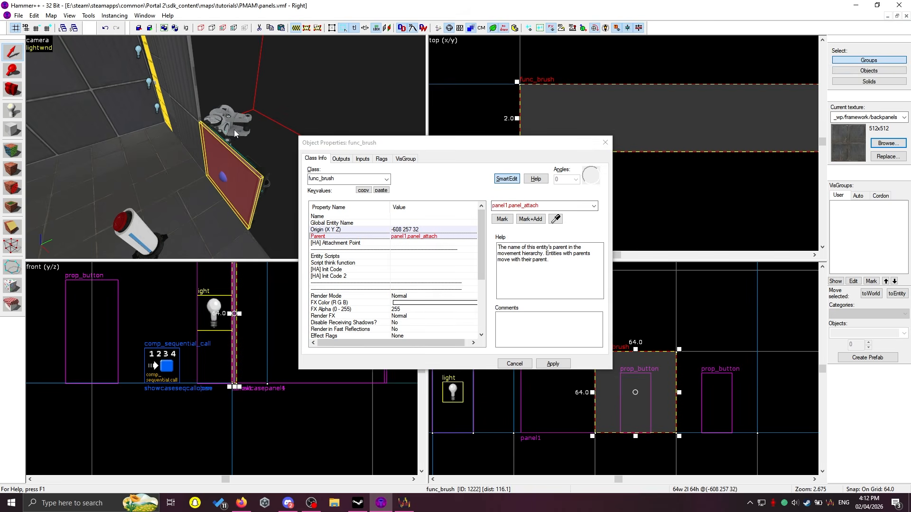
Open the arm prop's world model in the model browser and examine its attachment points.
click(502, 218)
scroll(436, 231, down, 3)
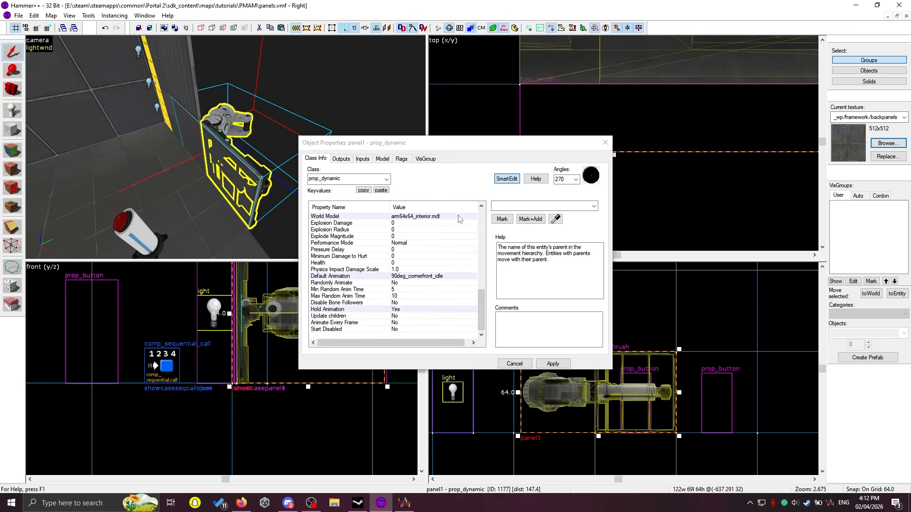
click(456, 217)
click(503, 219)
click(420, 395)
click(262, 422)
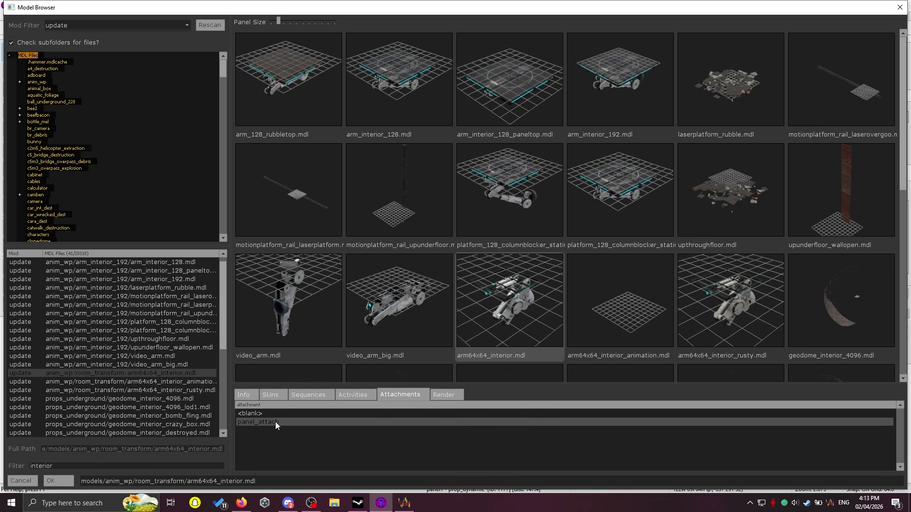
click(263, 413)
click(264, 422)
Compare the attachment points of other interior models, including arm_interior_128_paneltop and arm64x64_interior_rusty, and leave the model browser without changing the model.
scroll(731, 271, down, 10)
scroll(730, 275, up, 10)
click(491, 171)
click(616, 189)
click(617, 81)
click(529, 119)
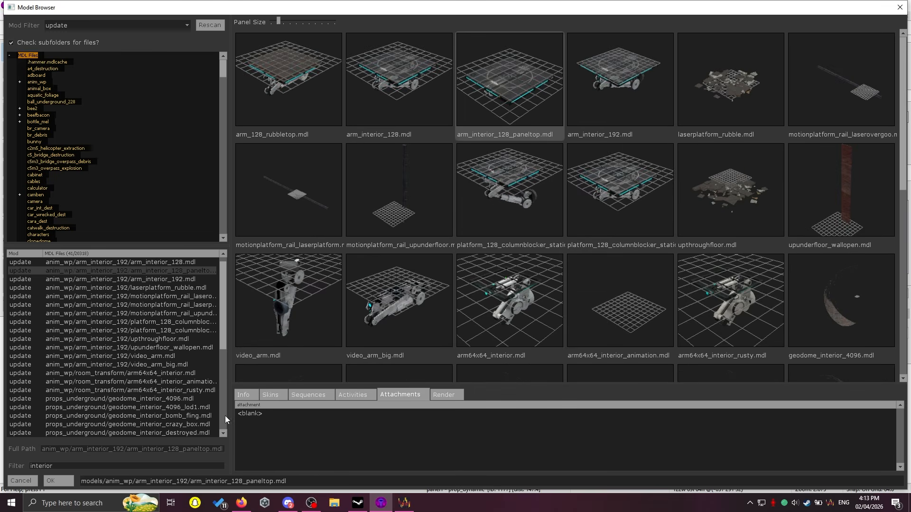
click(269, 200)
click(382, 99)
scroll(440, 313, down, 5)
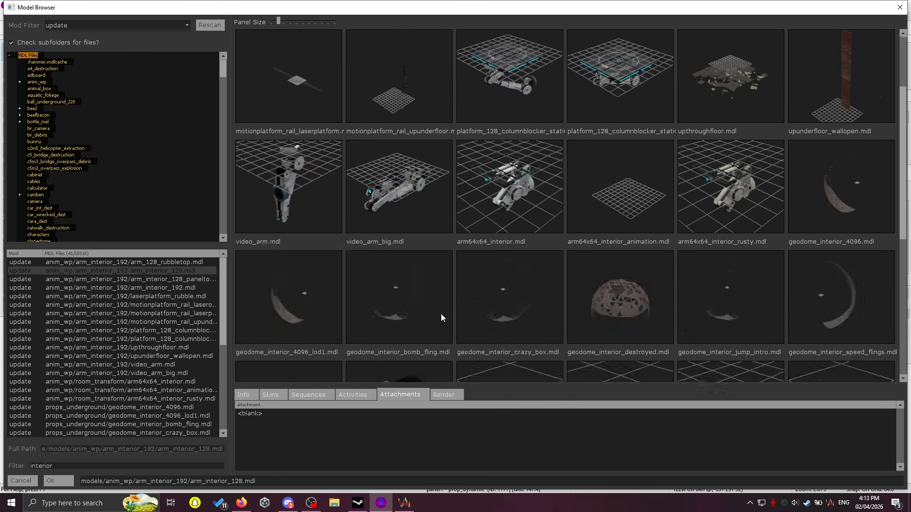
scroll(439, 304, down, 2)
scroll(439, 303, up, 5)
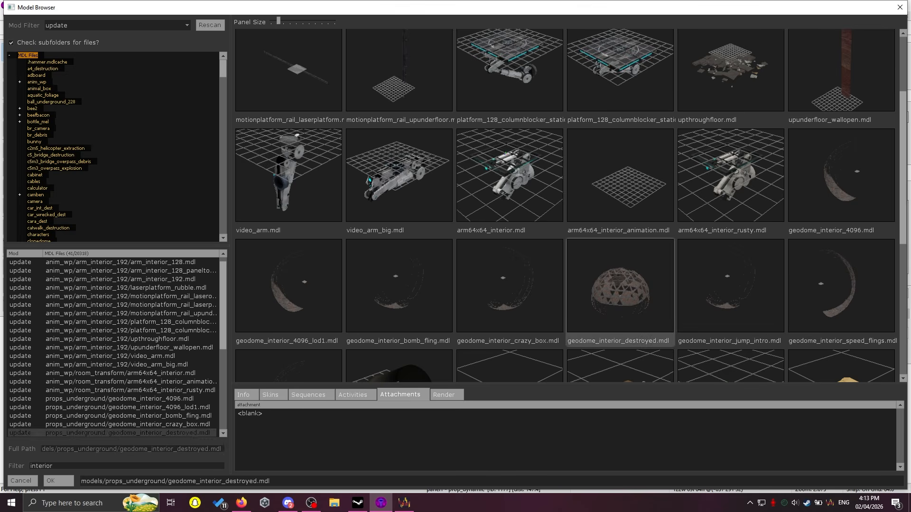
click(510, 175)
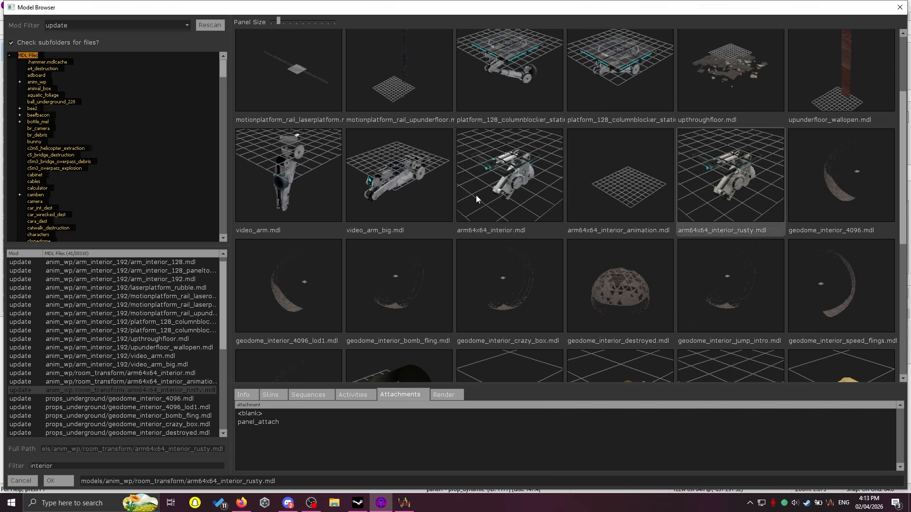
click(272, 422)
key(Escape)
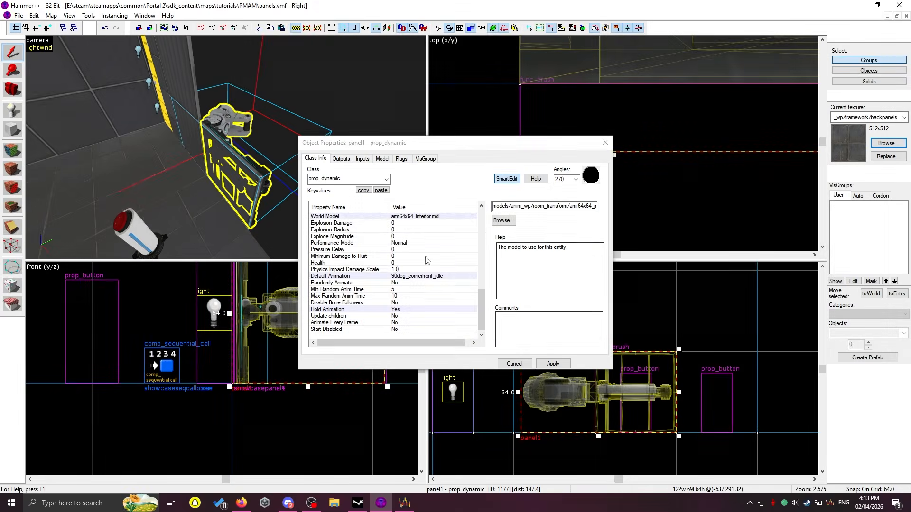
Apply the panel1,panel_attach parent to the panel func_brush and close its object properties.
click(235, 163)
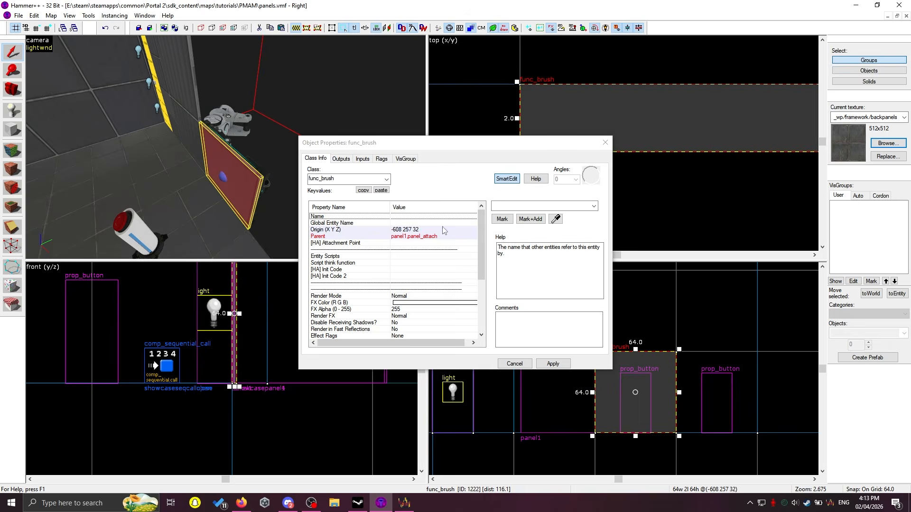
click(443, 236)
click(507, 205)
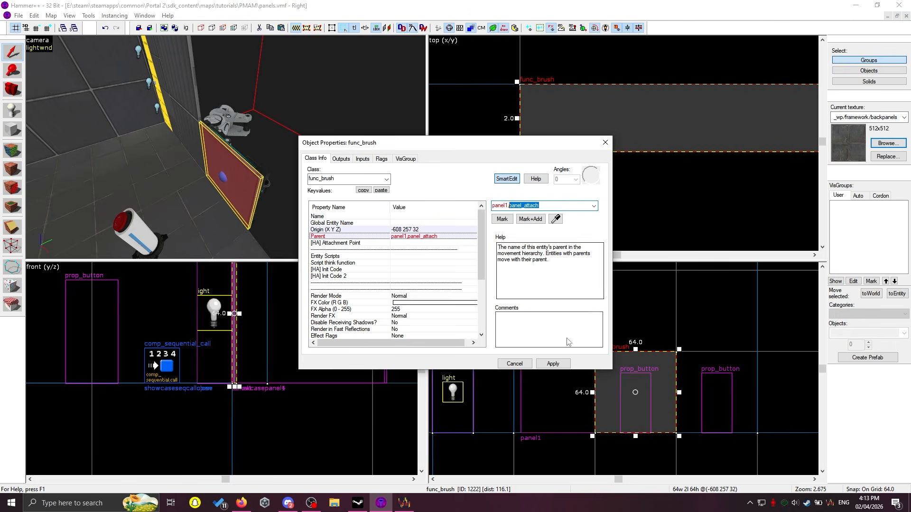
click(553, 364)
click(605, 142)
Duplicate the arm prop and its panel func_brush together upward twice, in steps of 64 units.
key(a)
key(z)
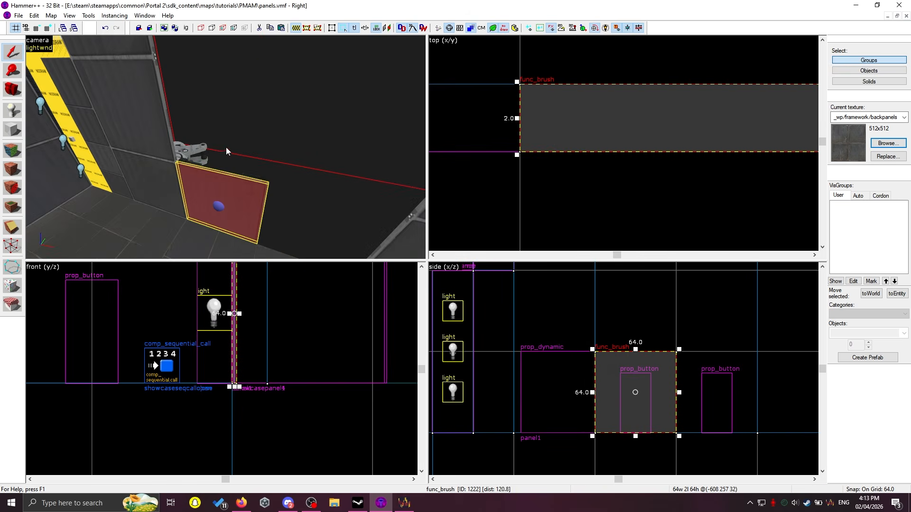
key(z)
key(s)
key(w)
key(z)
click(158, 185)
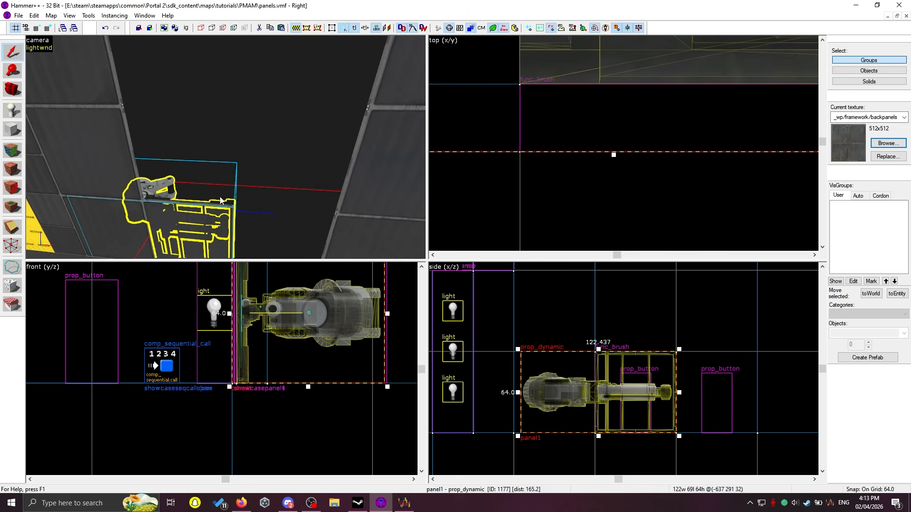
key(z)
key(z)
ctrl+click(224, 218)
scroll(237, 210, down, 4)
scroll(241, 195, down, 5)
scroll(213, 118, up, 4)
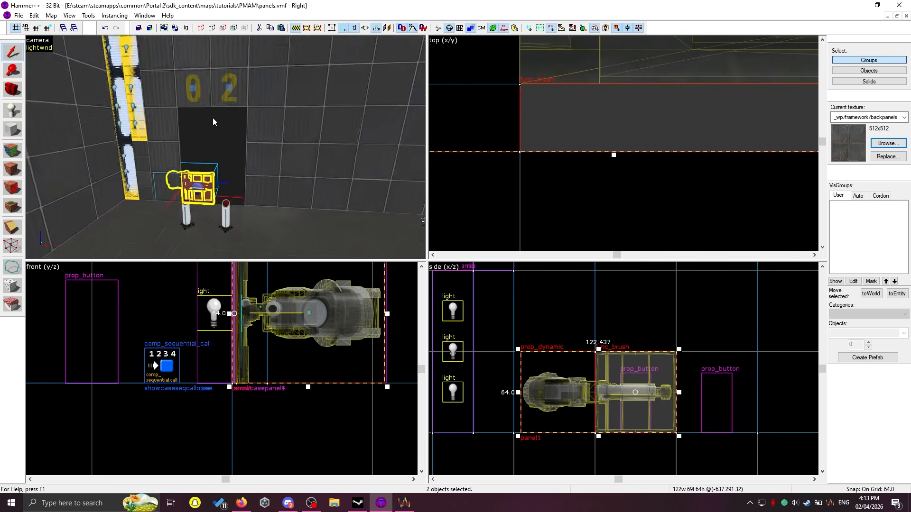
key(shift+Up)
key(shift+Up)
Set the middle panel brush's parent to panel2,panel_attach and rename the middle arm prop panel2.
key(z)
key(w)
key(z)
click(203, 148)
key(alt+Return)
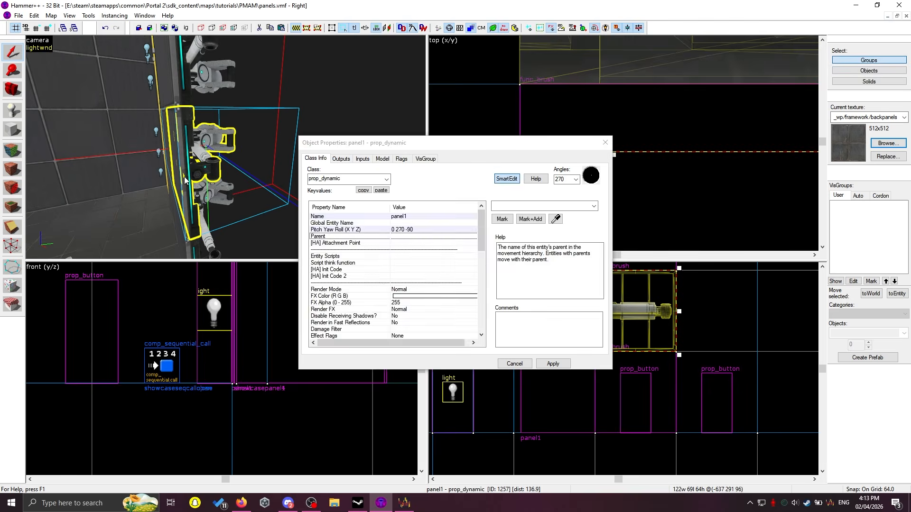
click(515, 206)
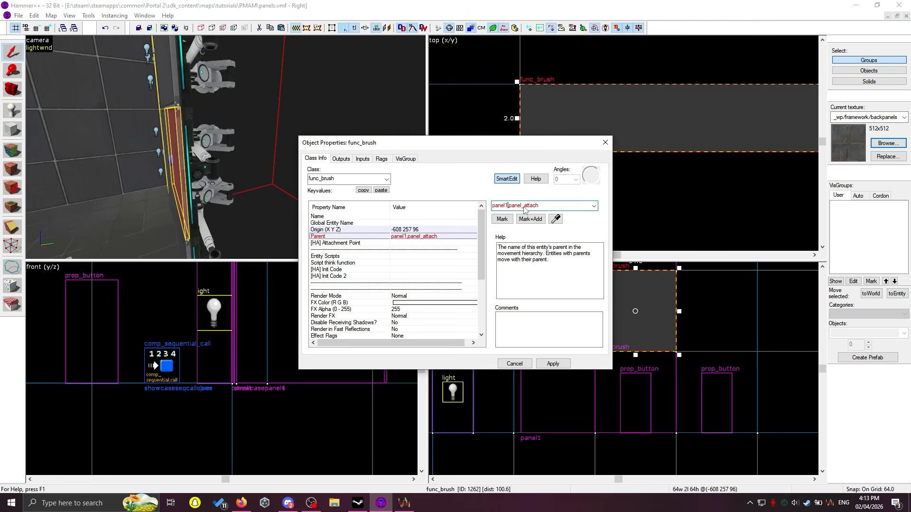
text(2)
click(196, 140)
click(440, 216)
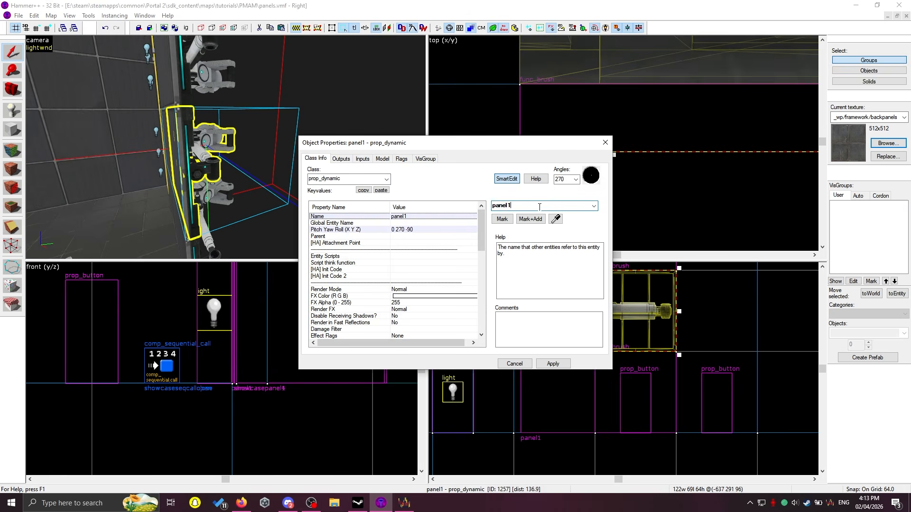
Rename the uppermost arm copy panel3 and open the parent value of its panel brush for editing.
click(237, 76)
click(520, 206)
click(531, 207)
key(BackSpace)
text(3)
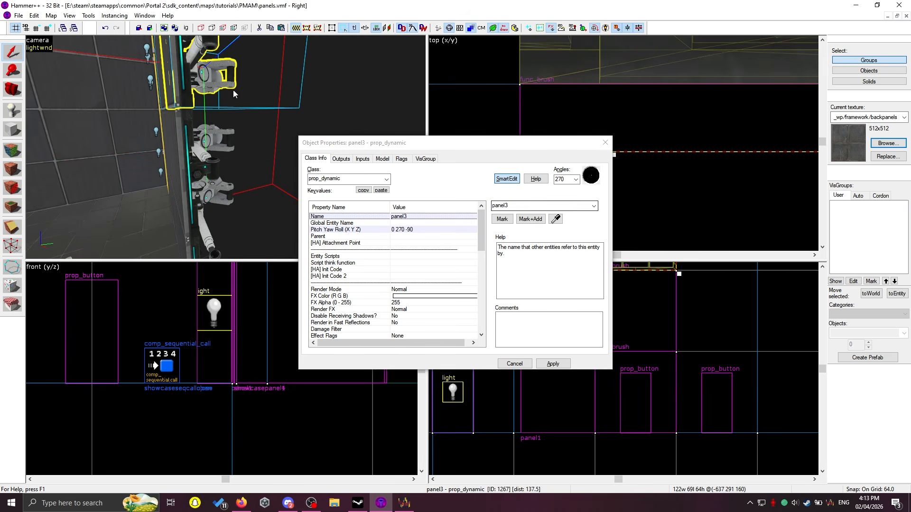
click(176, 76)
click(432, 236)
click(509, 205)
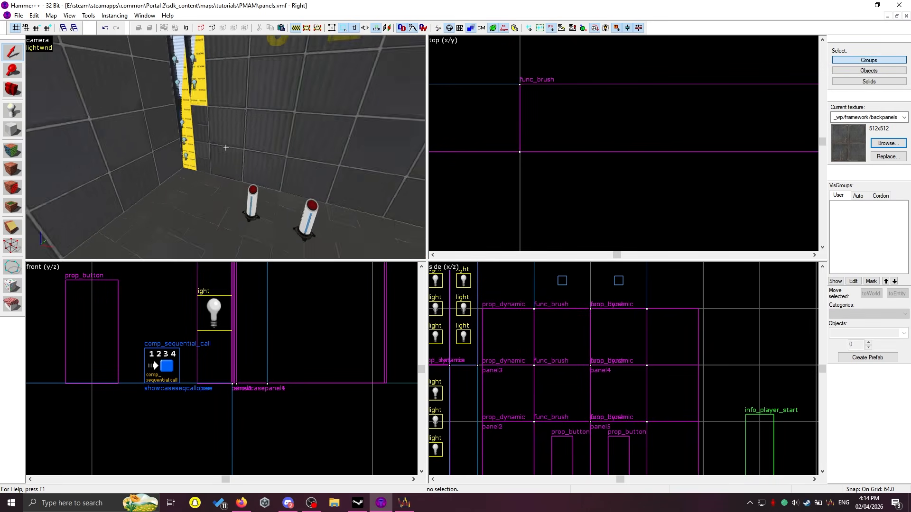
Examine the completed group of arm panels from behind the wall and from the room side.
key(z)
key(z)
key(w)
key(z)
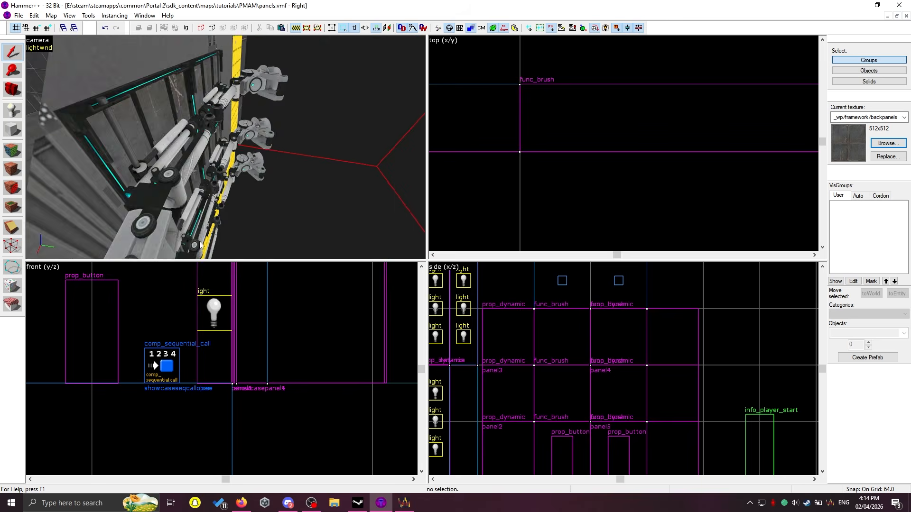
key(z)
key(w)
key(s)
key(z)
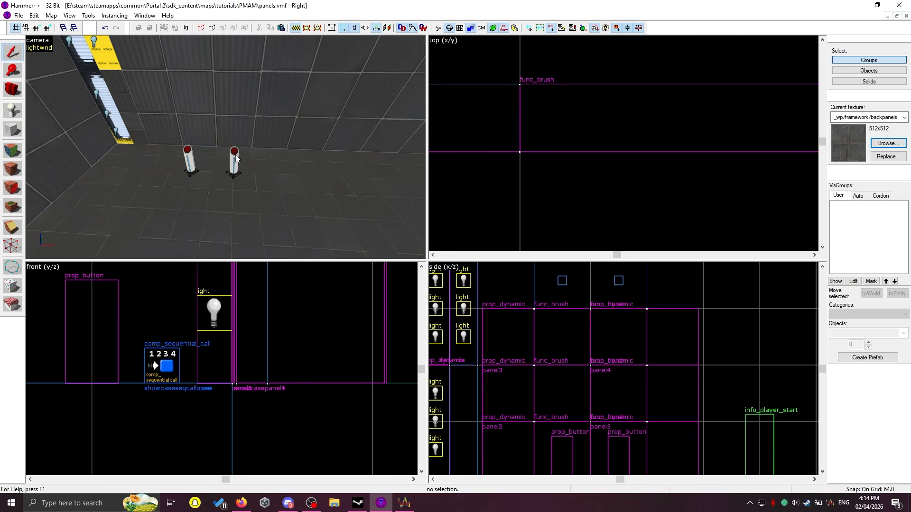
Select the prop_button farther from the yellow light strip in front of the panel wall.
key(z)
key(z)
key(z)
key(w)
key(z)
click(223, 151)
click(229, 190)
key(s)
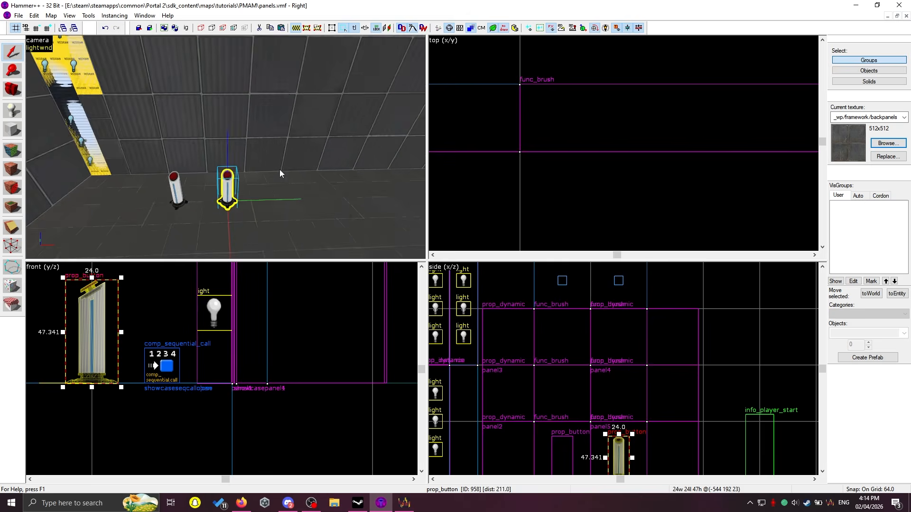
key(z)
key(s)
key(a)
key(w)
key(z)
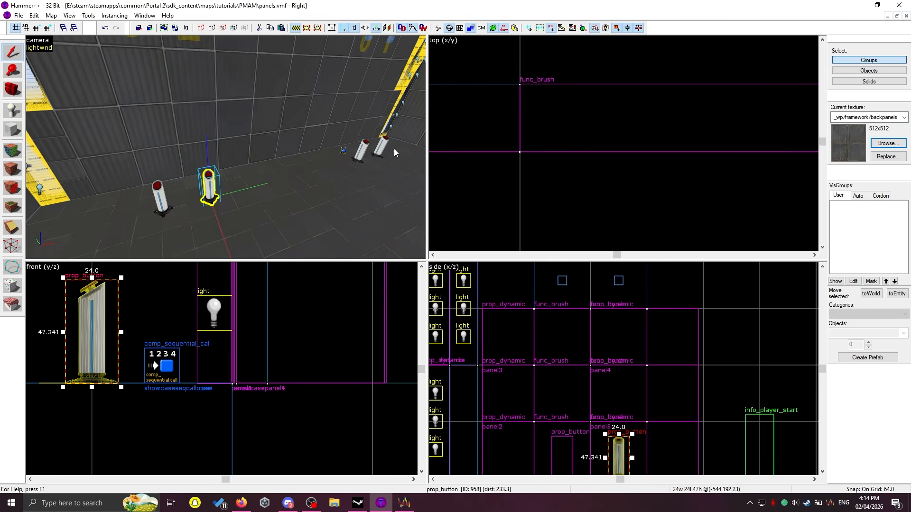
Preview the 90deg_out_cornerfront animation sequence on the arm prop named panel6.
key(z)
key(w)
key(z)
double_click(229, 204)
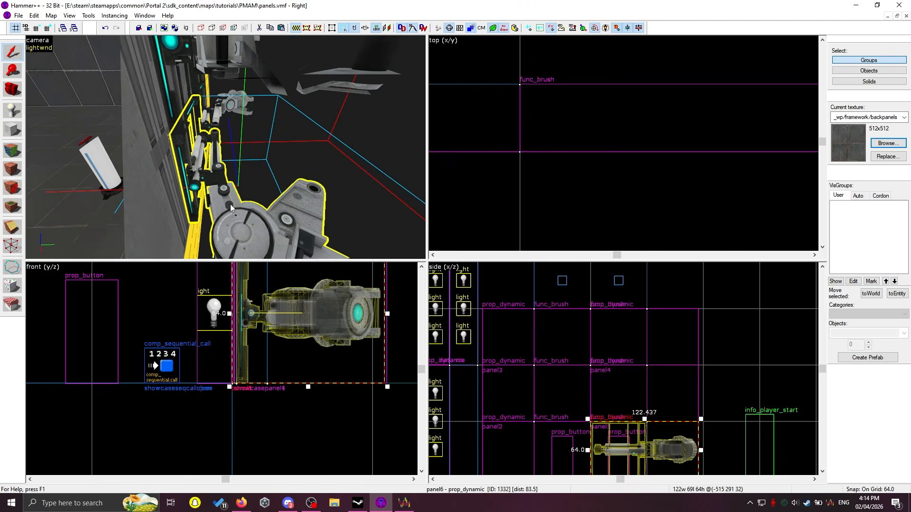
click(382, 159)
text(cornerfront)
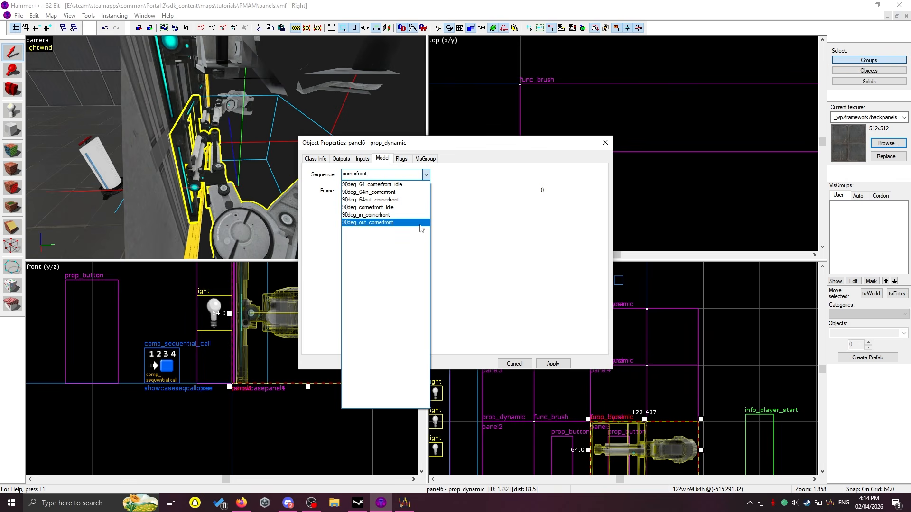
click(375, 223)
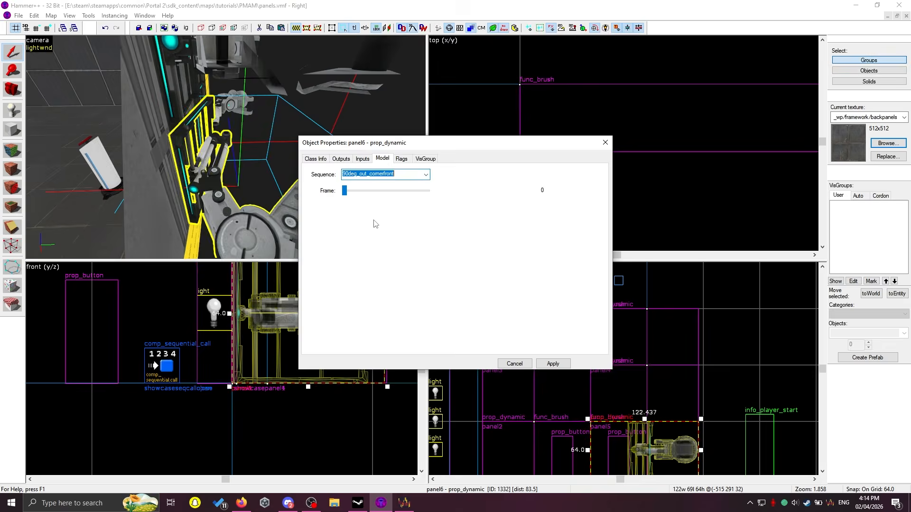
Switch the previewed sequence of panel6 to 90deg_in_cornerfront.
click(366, 176)
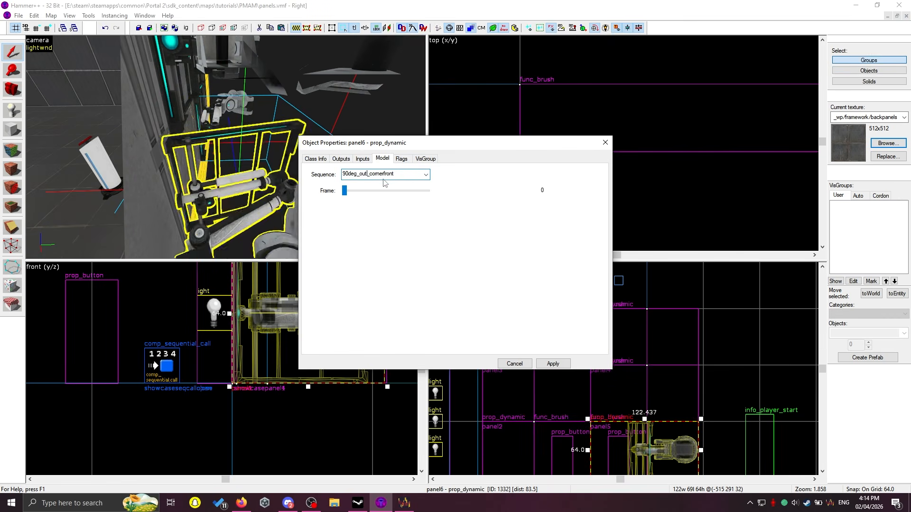
key(BackSpace)
key(BackSpace)
key(BackSpace)
text(in)
click(384, 184)
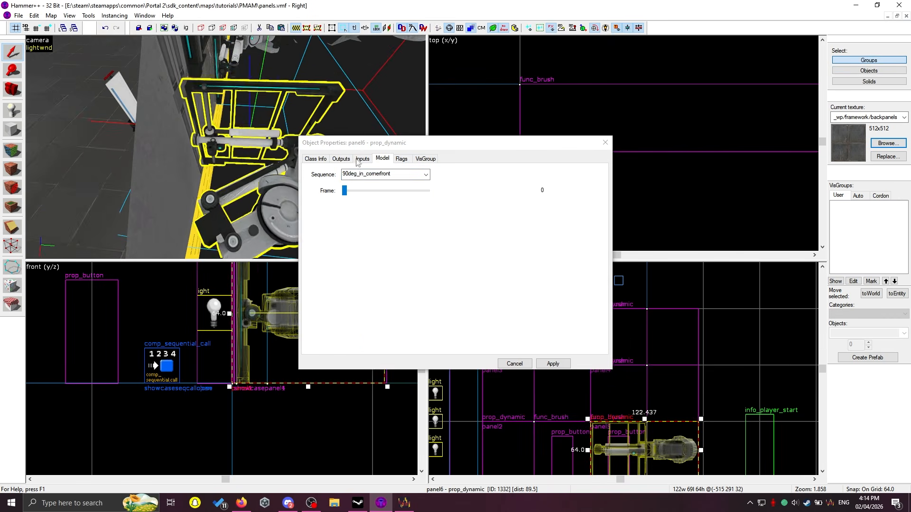
Scrub panel6's animation through to frame 20 while viewing the arm from behind the wall.
key(d)
key(d)
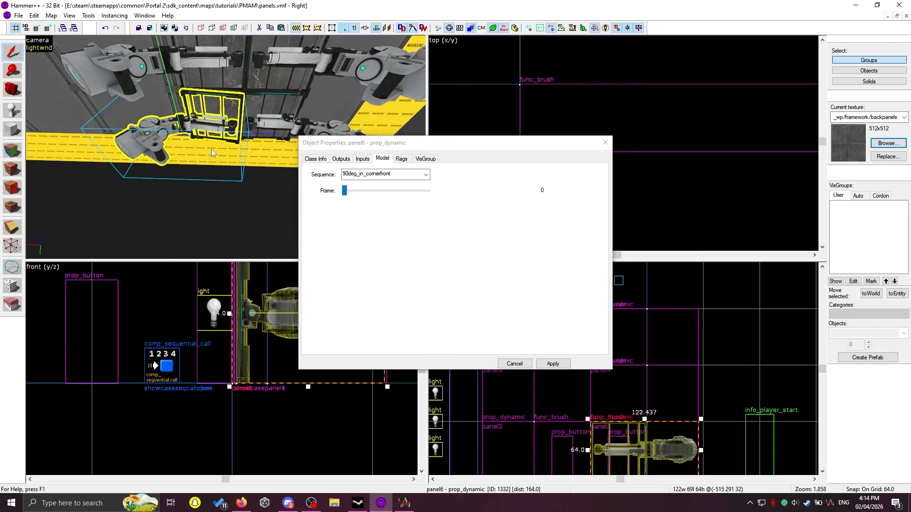
key(z)
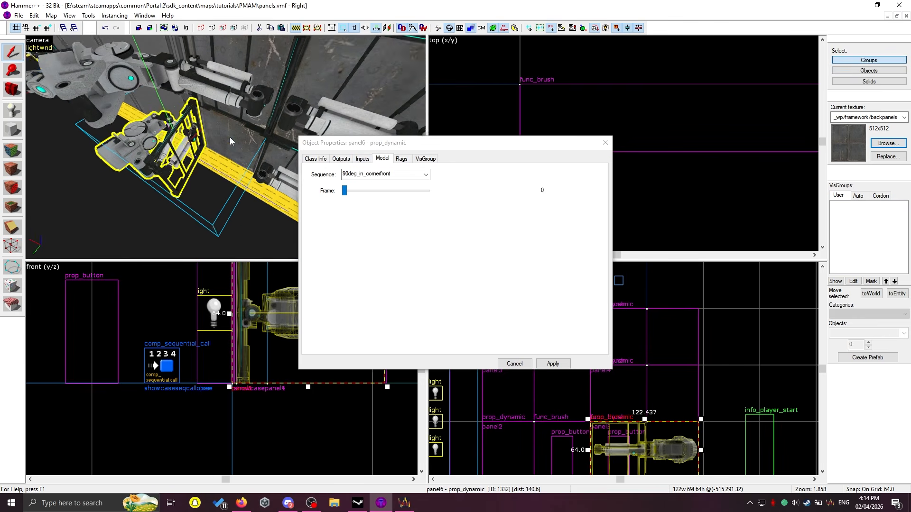
drag(344, 190, 303, 192)
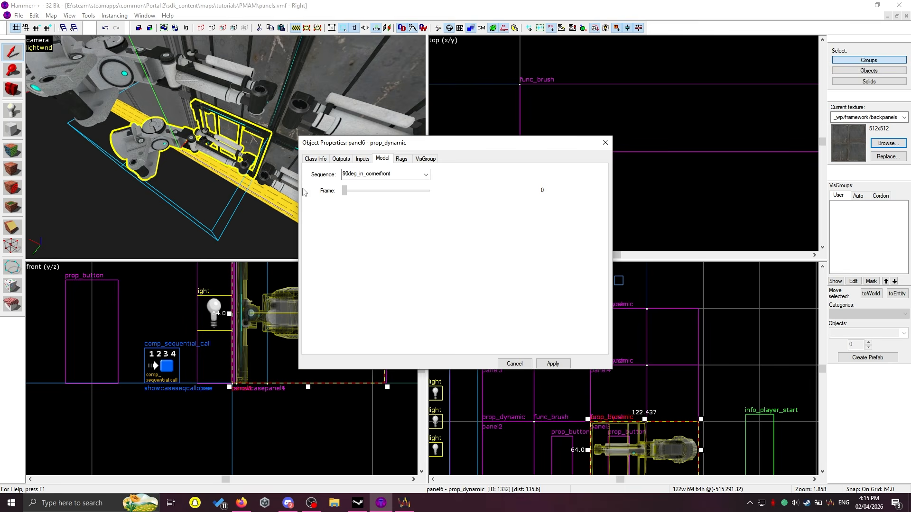
drag(322, 194, 517, 207)
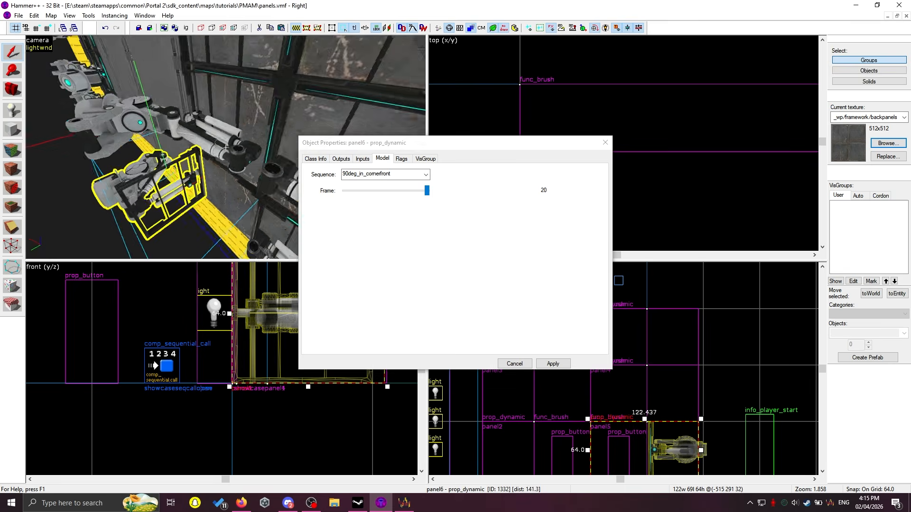
Add an output to the prop_button farther from the yellow light strip and set its target entity to panel6.
click(227, 163)
click(341, 158)
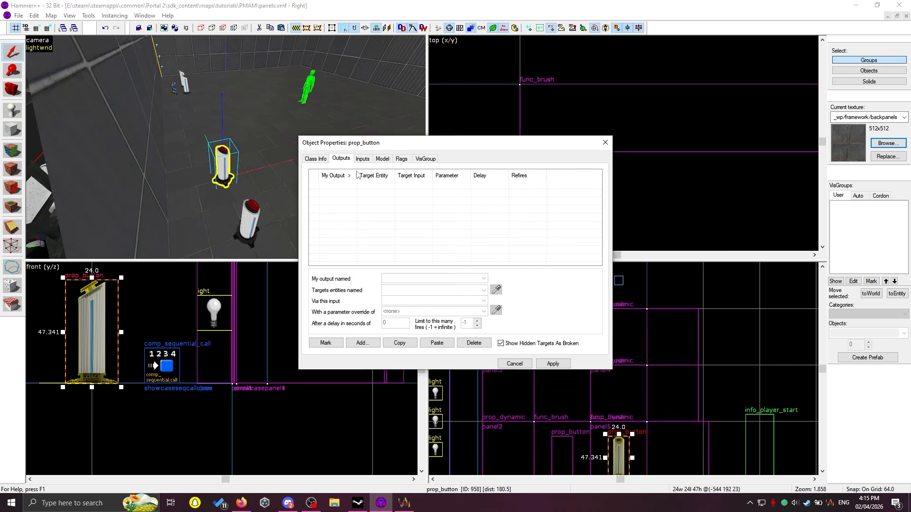
click(362, 343)
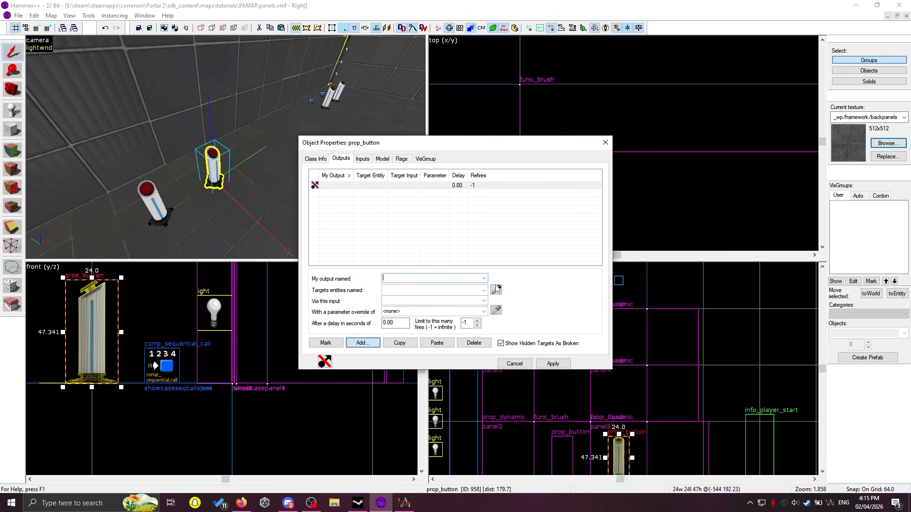
key(w)
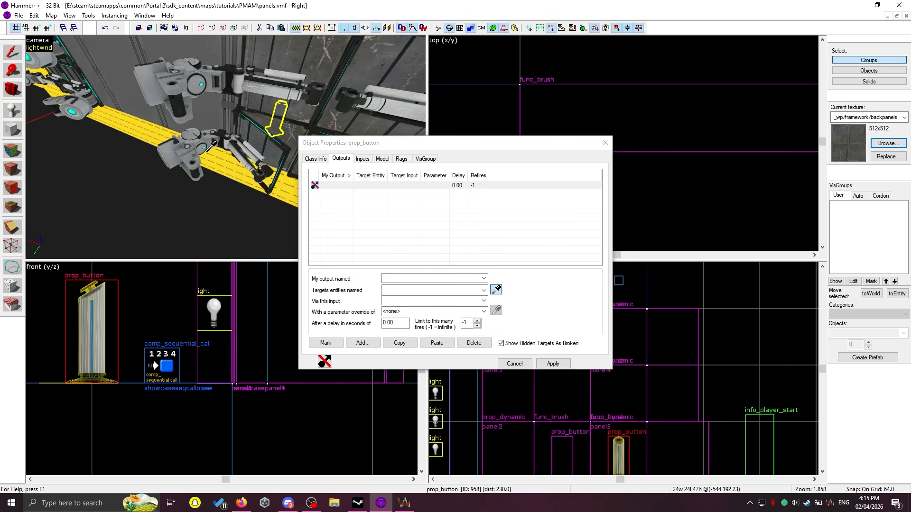
click(226, 147)
Set the output's input to SetAnimation with parameter 90deg_in_cornerfront, choose the button's triggering output, and apply the changes.
click(484, 300)
scroll(466, 308, down, 9)
click(411, 378)
click(411, 312)
text(90deg_in_cornerfront)
click(483, 278)
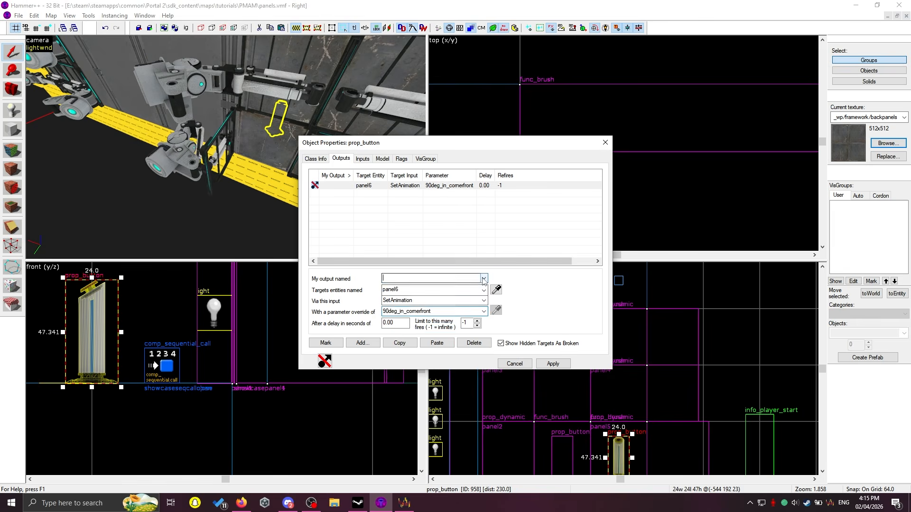
click(415, 306)
click(562, 363)
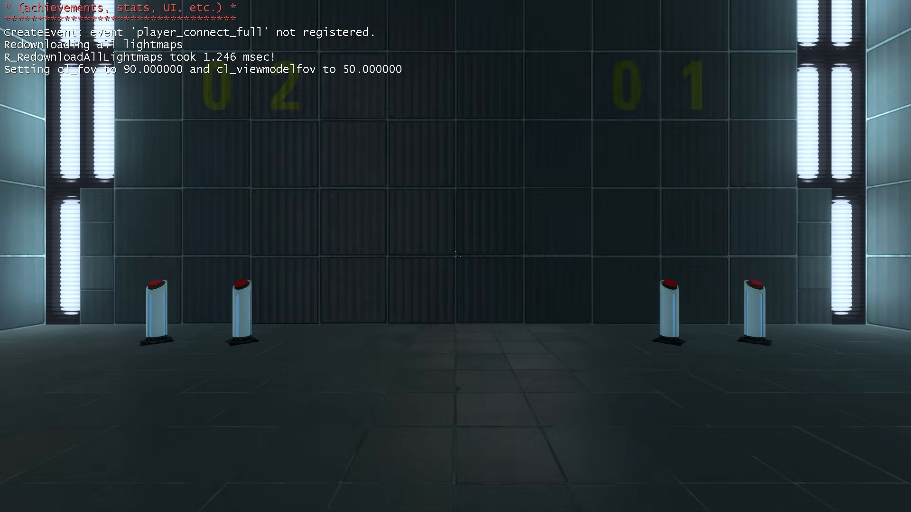
In the running Portal 2 map, activate the button at wall section 02 and inspect the panel's movement up close.
key(a)
key(w)
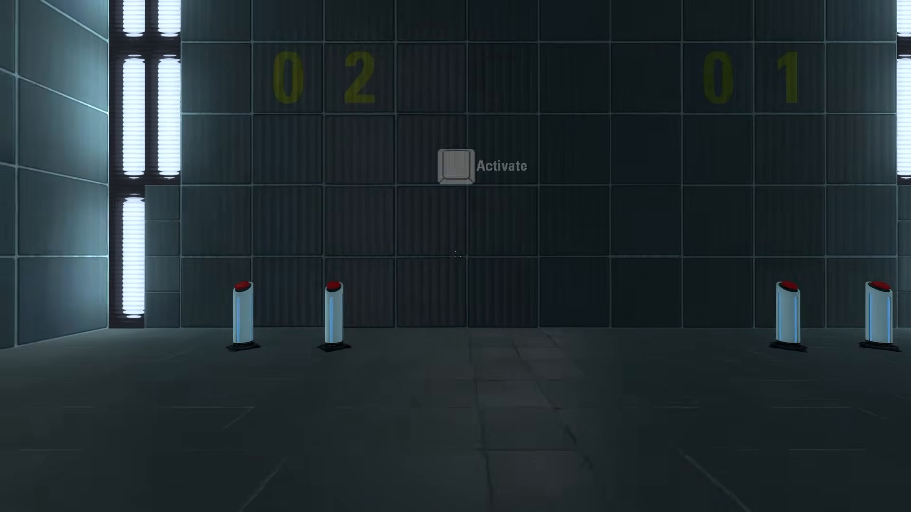
key(e)
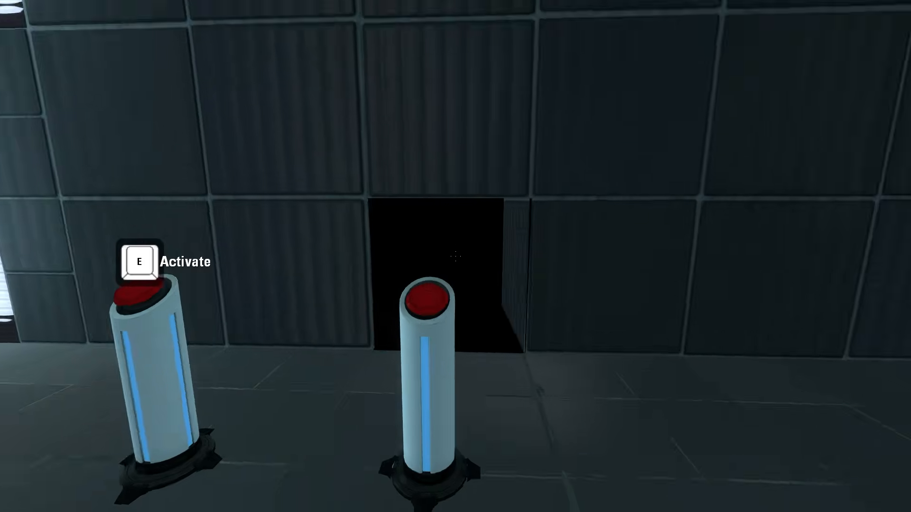
key(w)
key(w)
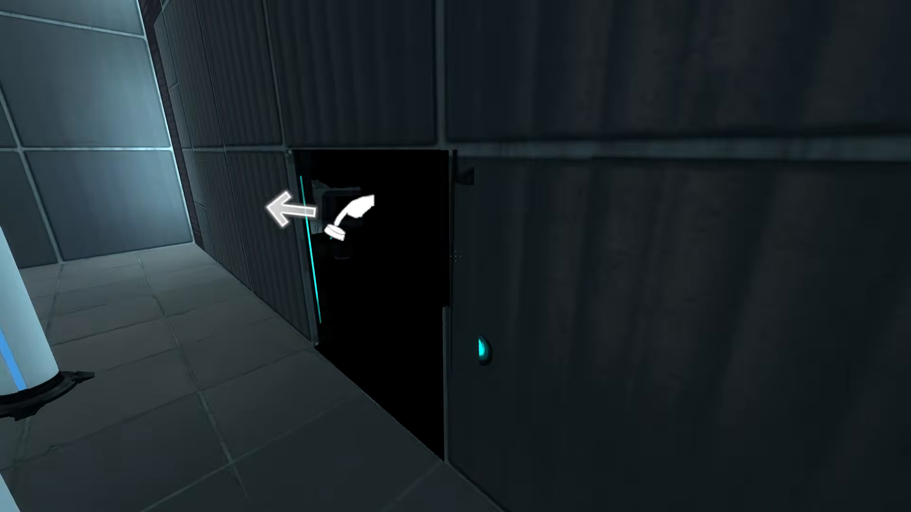
key(s)
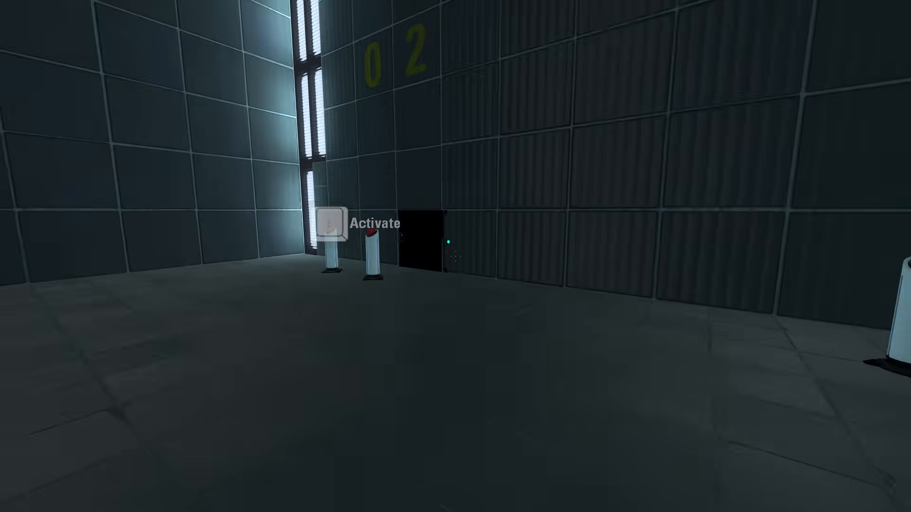
key(w)
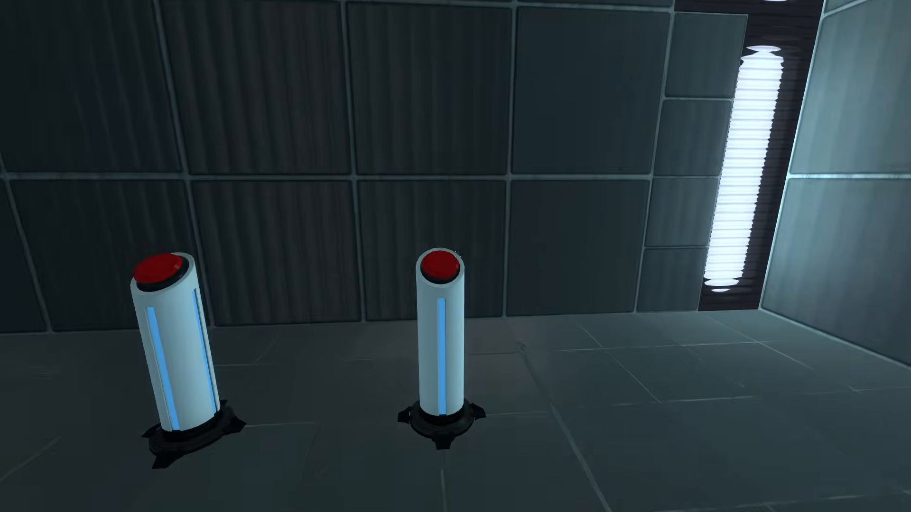
Activate the buttons at wall section 01 and examine how its group of panels moves in sequence.
key(e)
key(s)
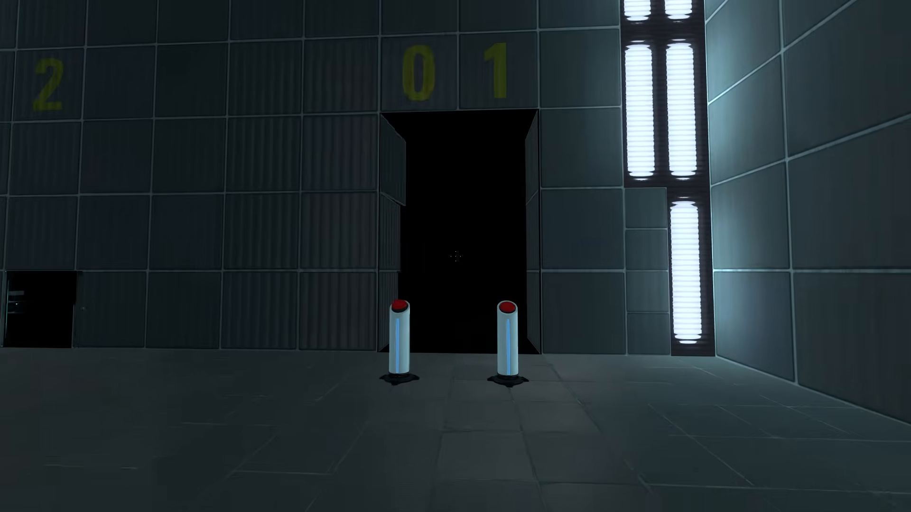
key(w)
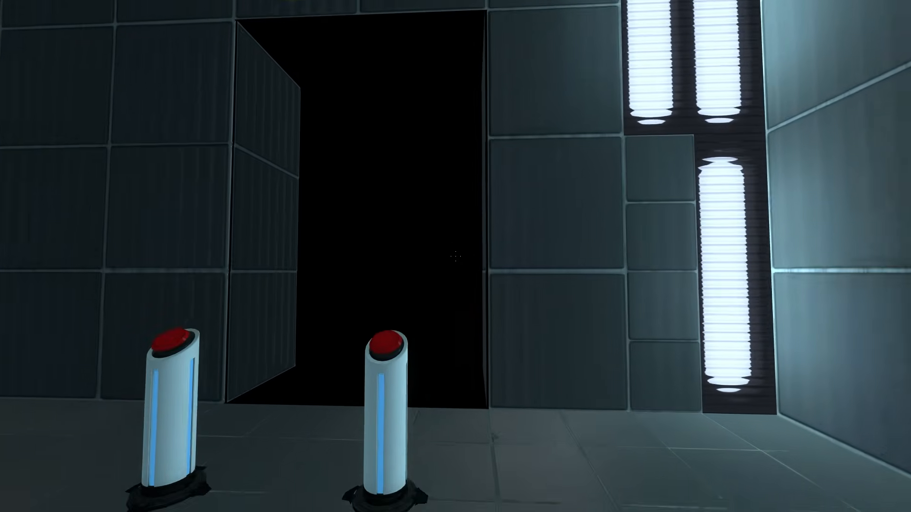
key(s)
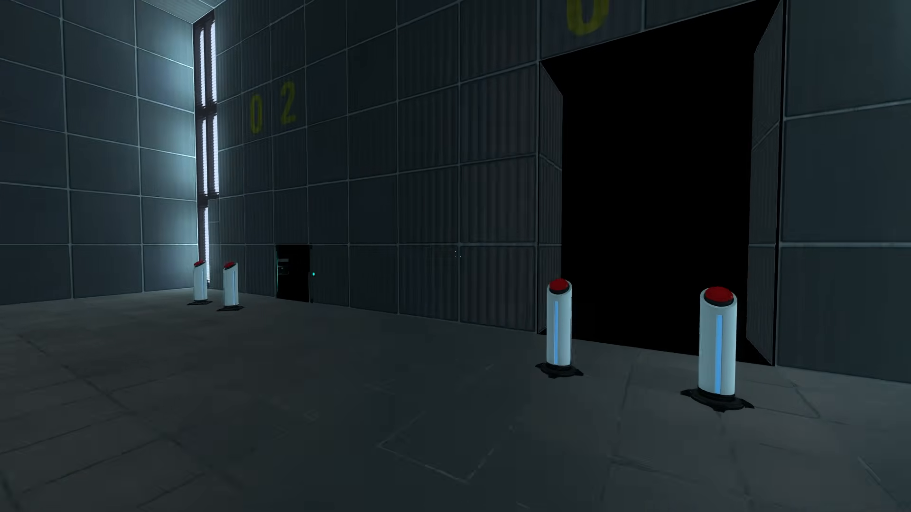
key(w)
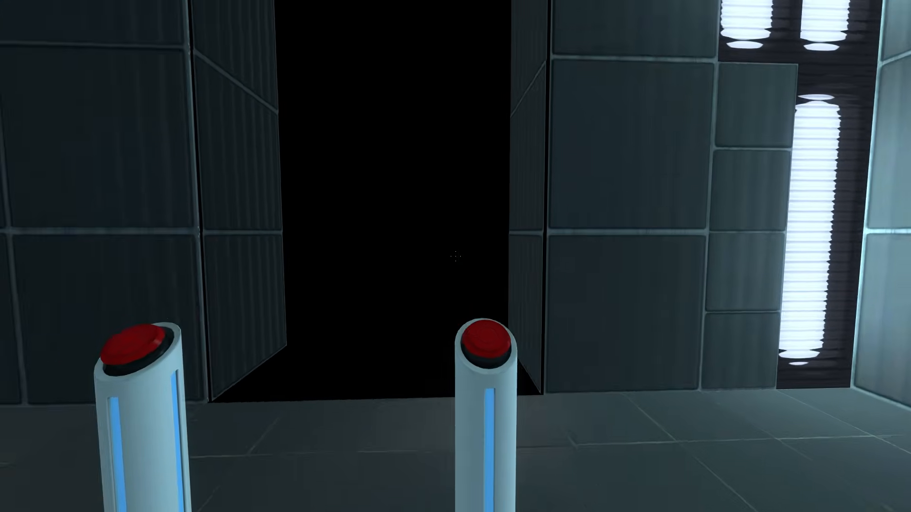
key(w)
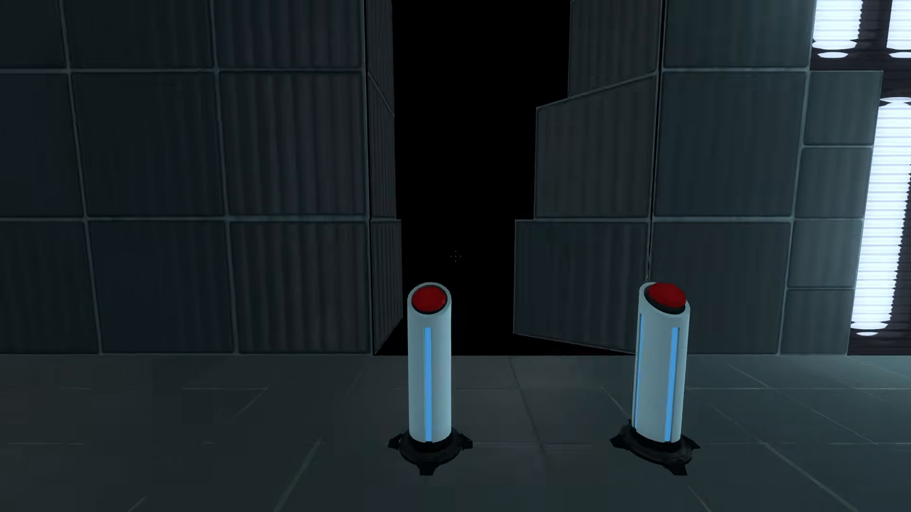
key(d)
key(w)
key(e)
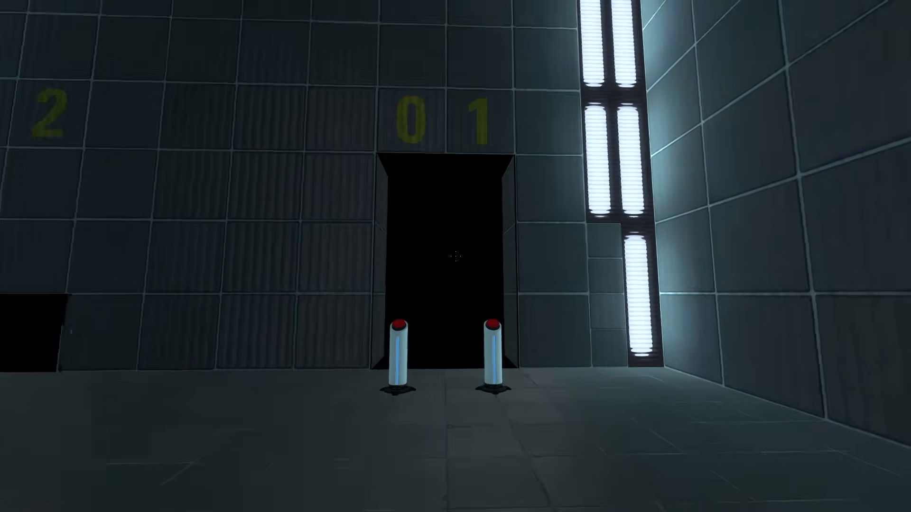
key(w)
key(s)
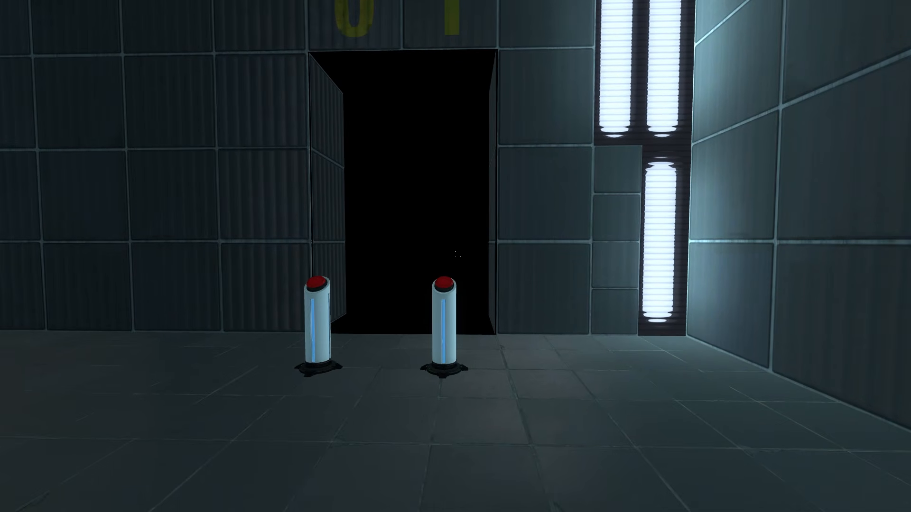
key(w)
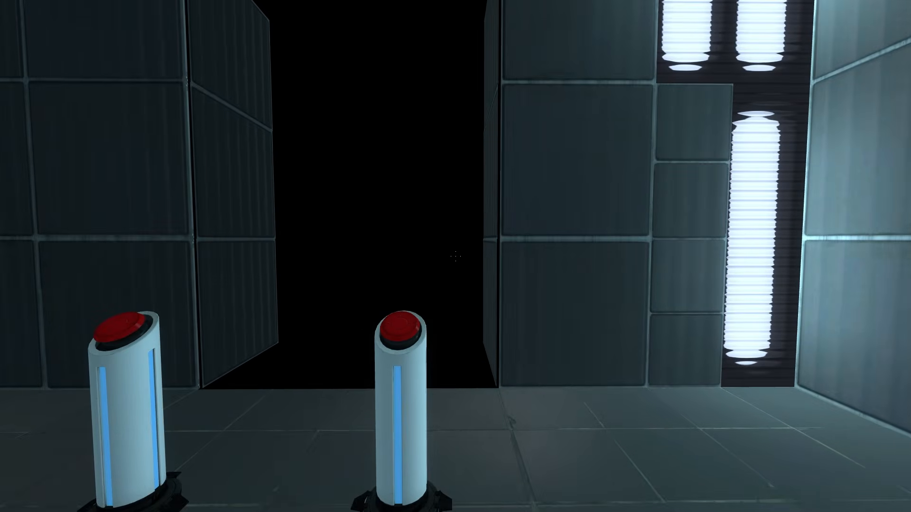
key(s)
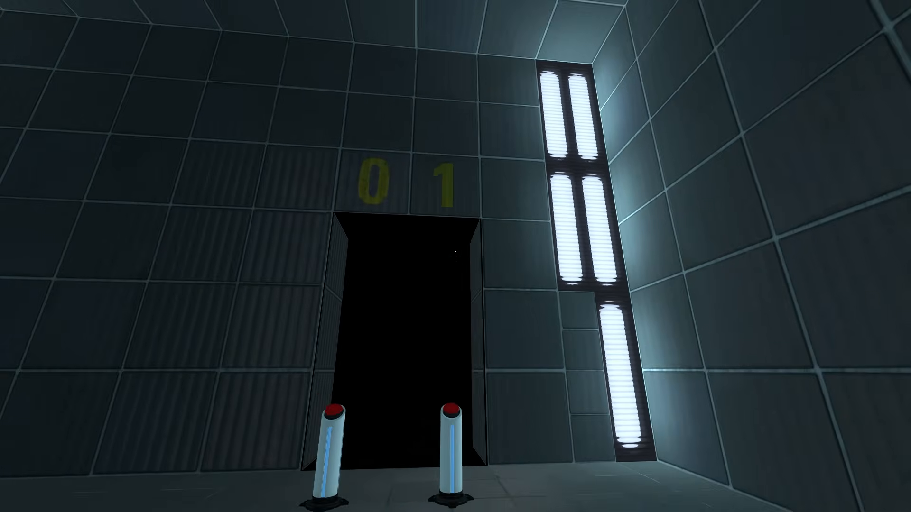
key(w)
key(w)
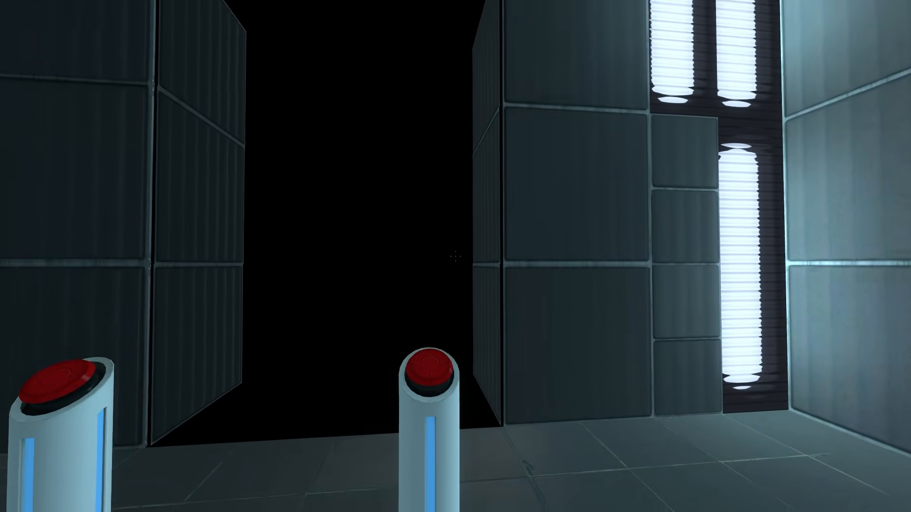
key(w)
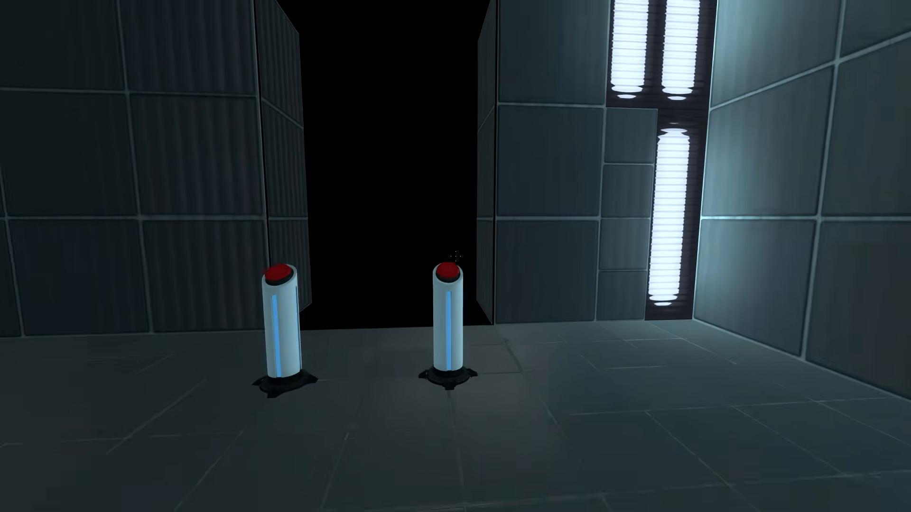
key(s)
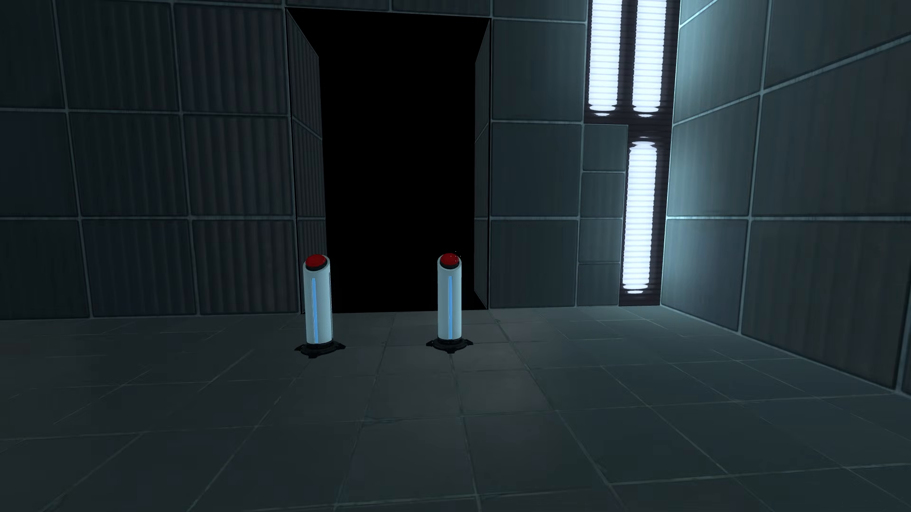
key(w)
key(s)
key(a)
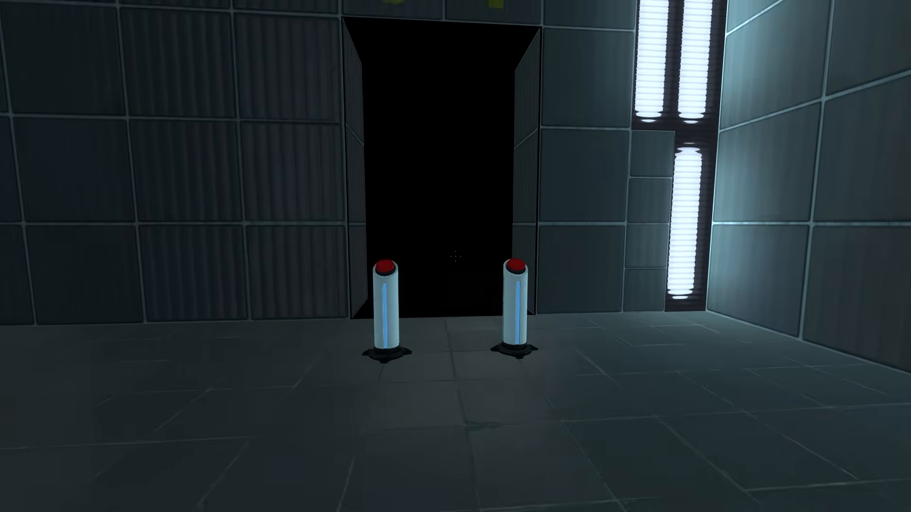
key(w)
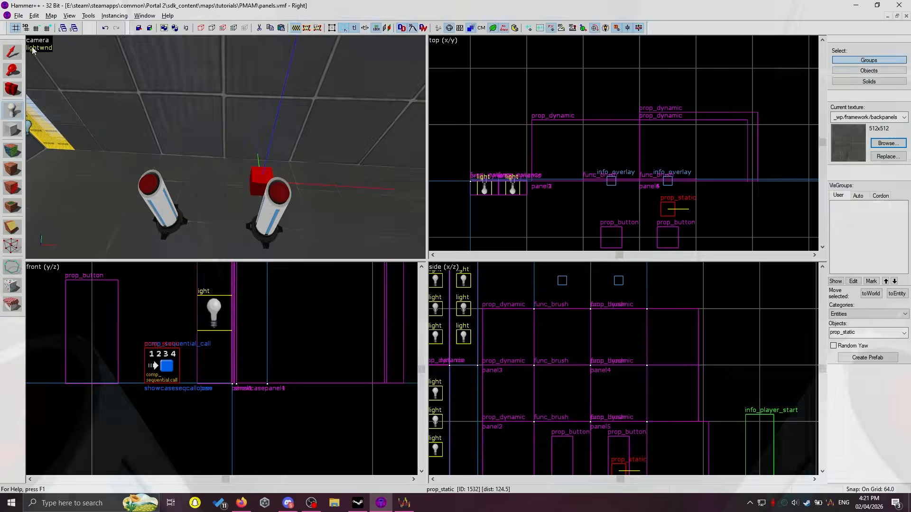
Change the class of the prop_static placed behind the buttons to comp_sequential_call.
click(12, 51)
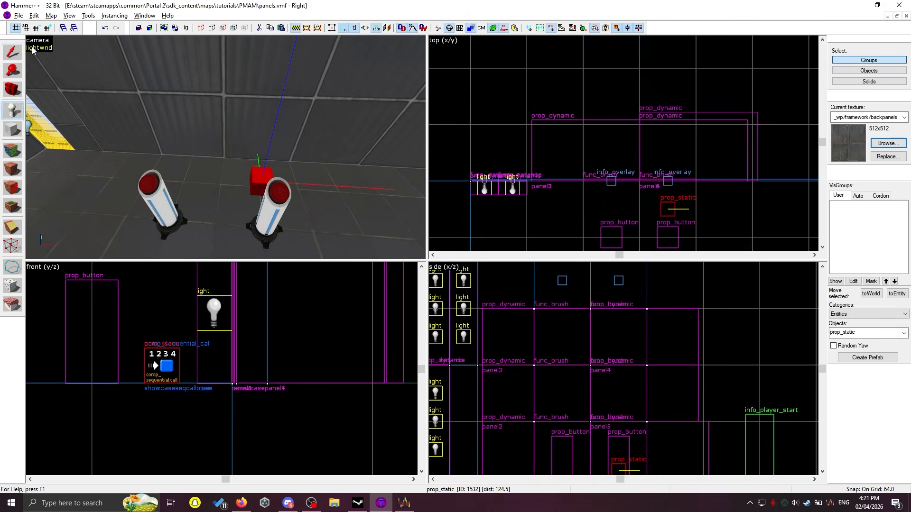
double_click(254, 206)
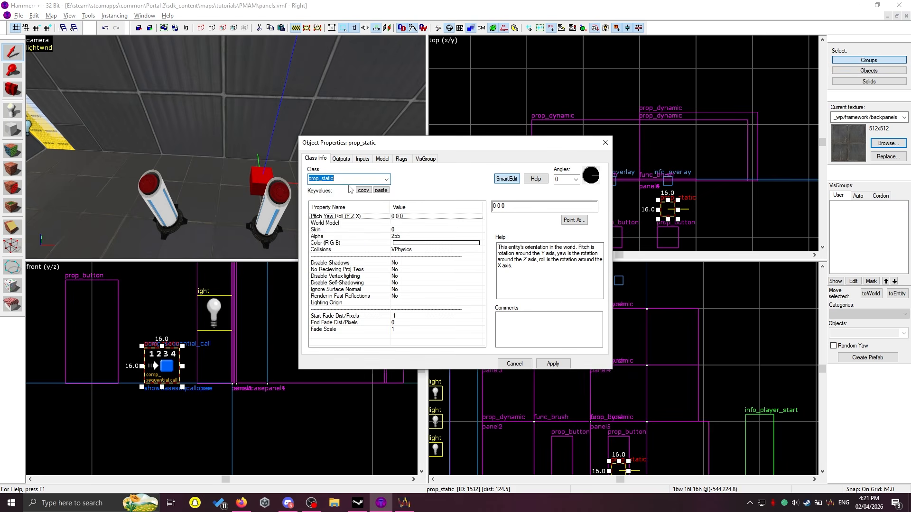
text(seq)
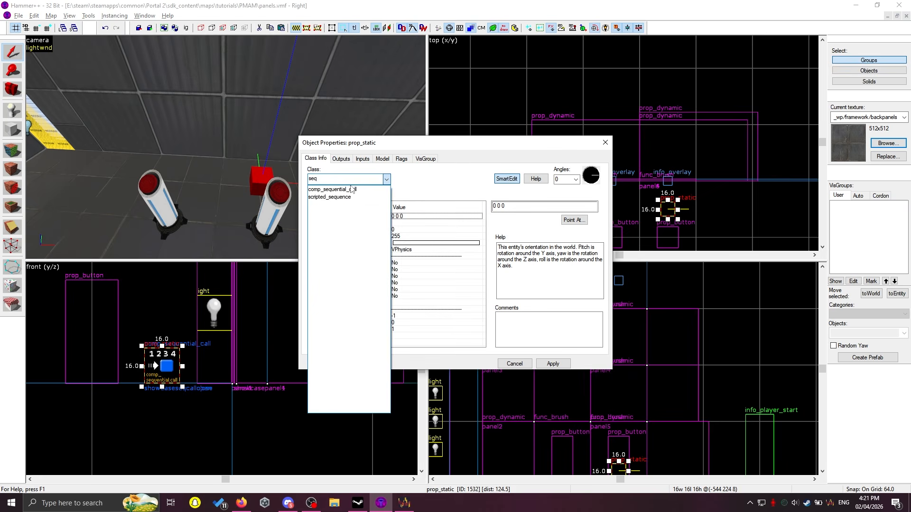
click(350, 189)
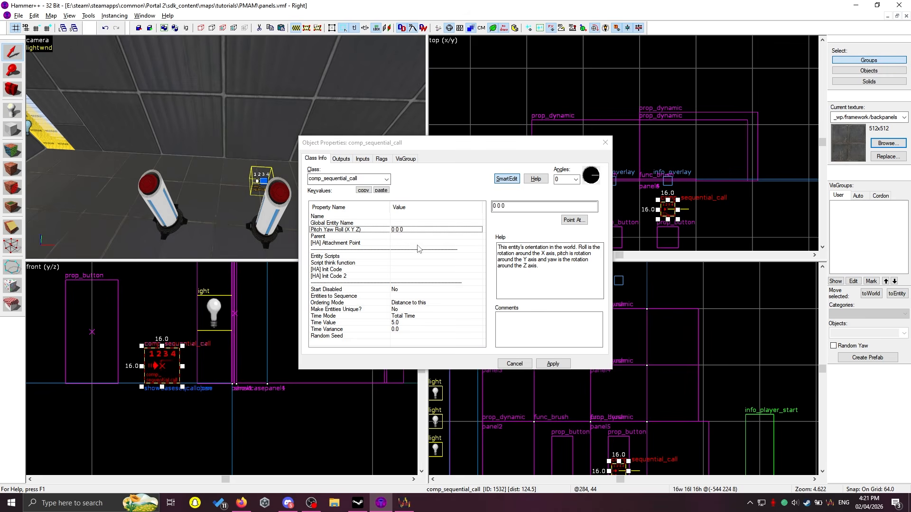
Name the comp_sequential_call entity sequentialcall.
click(411, 217)
scroll(171, 159, down, 2)
click(557, 206)
text(sequentialc)
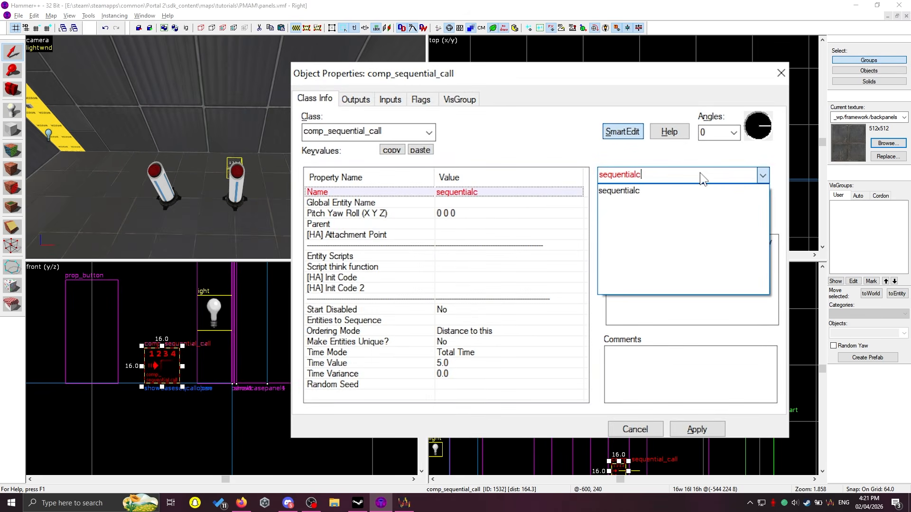
text(all)
key(Return)
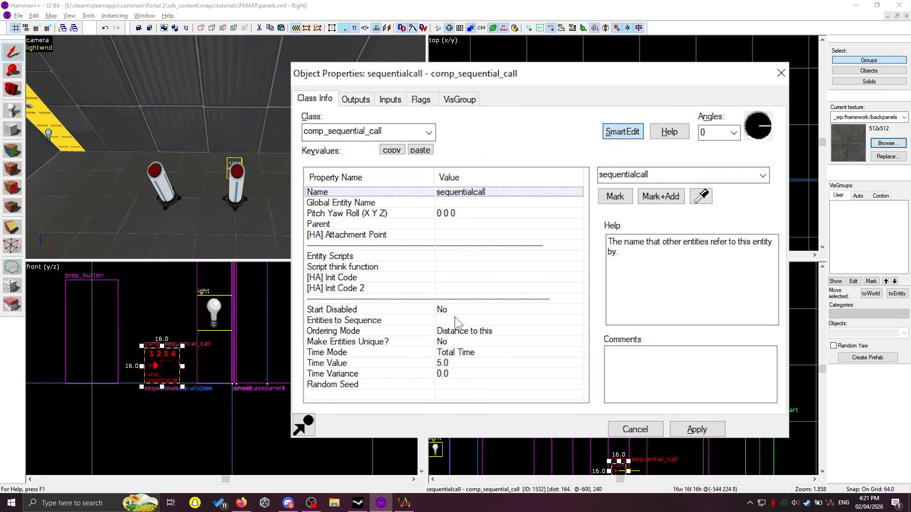
Pick the panel2 arm prop in the 3D view as the entity for sequentialcall's Entities to Sequence.
click(458, 321)
click(700, 195)
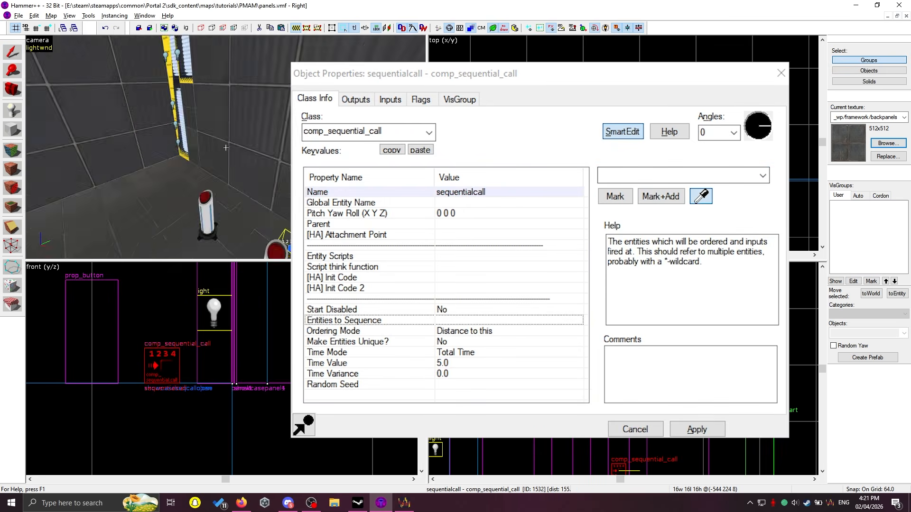
key(w)
click(225, 148)
key(s)
key(z)
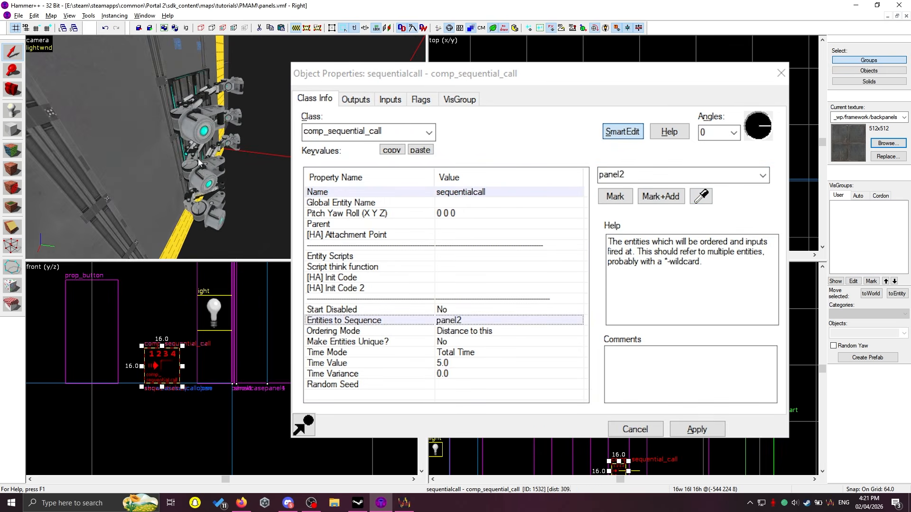
Check the names of the neighbouring panel props and set sequentialcall's Entities to Sequence to the wildcard panel*.
click(240, 157)
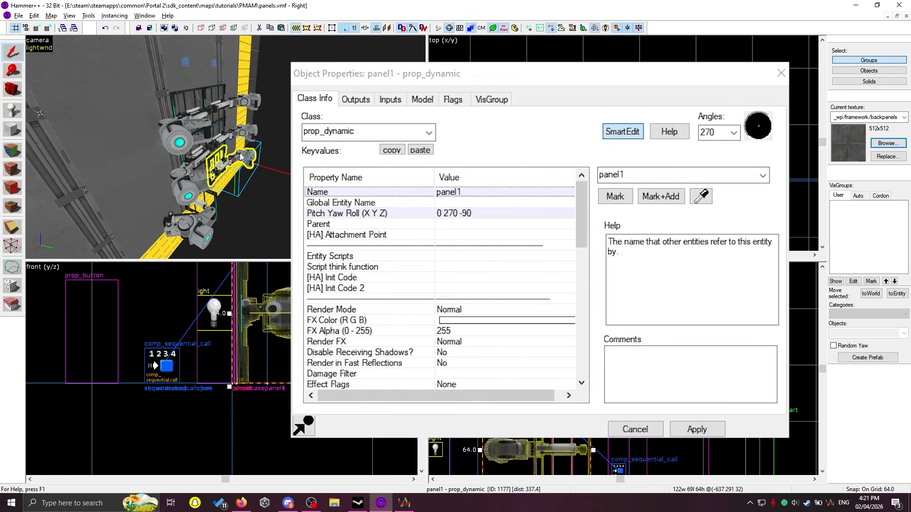
click(242, 138)
click(252, 104)
key(z)
key(a)
key(z)
click(235, 184)
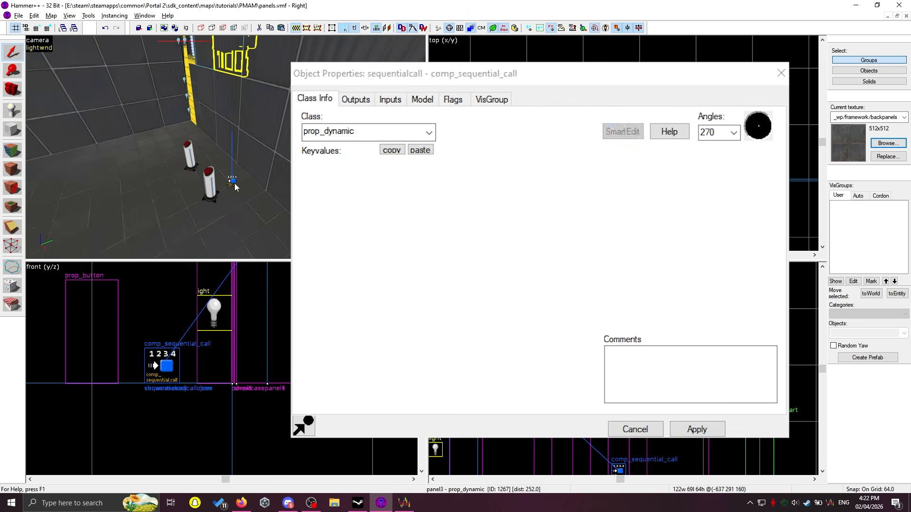
key(BackSpace)
text(*)
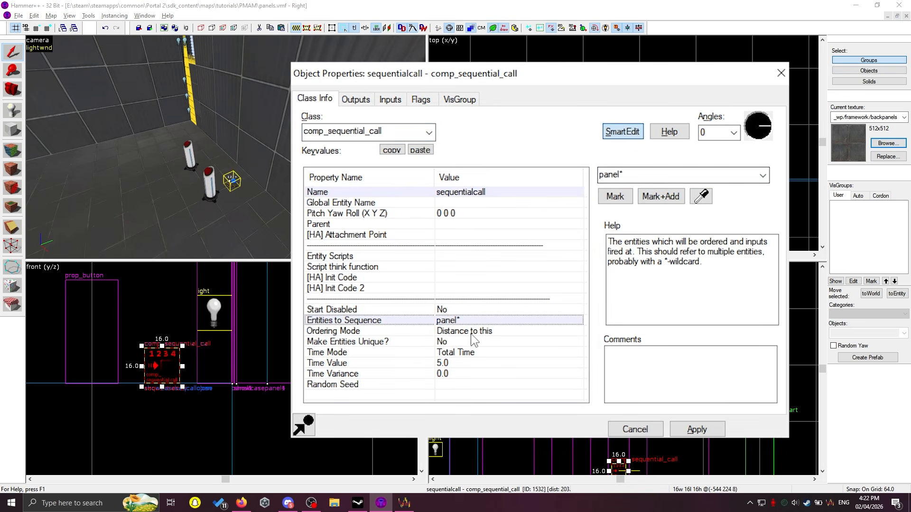
Set sequentialcall's Ordering Mode to Numeric Suffix, Ascending and apply the change.
click(473, 331)
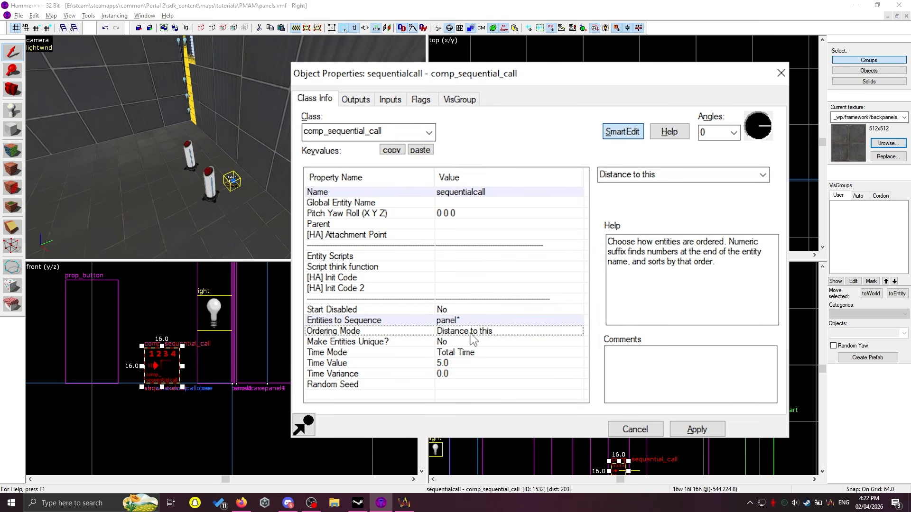
click(762, 176)
click(647, 211)
click(696, 429)
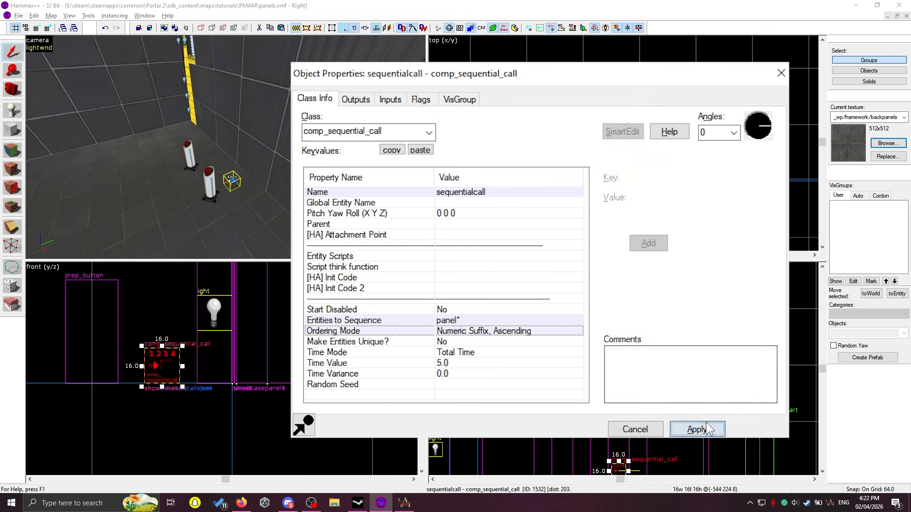
Set sequentialcall's Time Value to 0.5, review its Time Variance, and apply and close the properties.
click(447, 365)
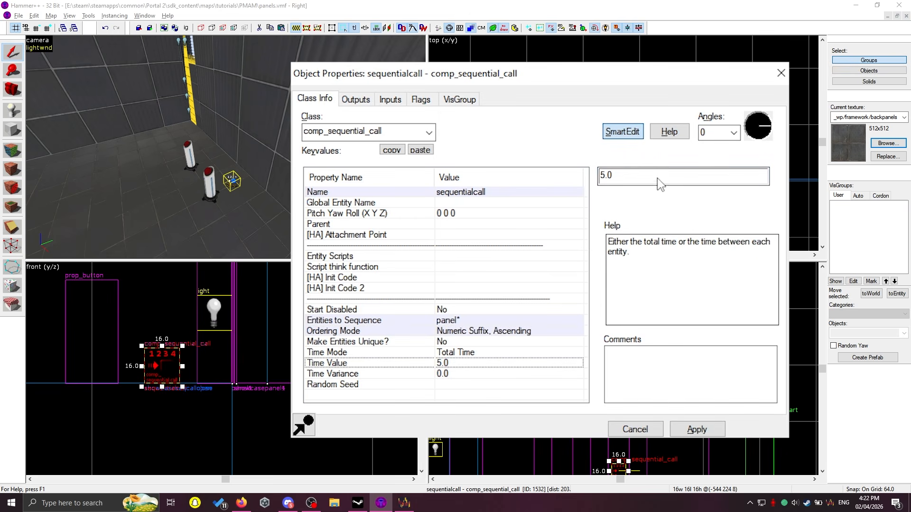
text(0.5)
key(Tab)
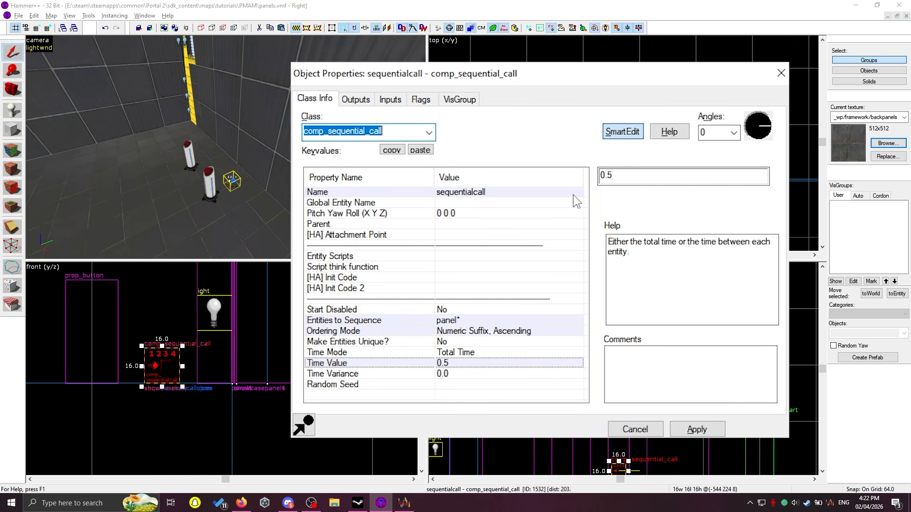
click(550, 173)
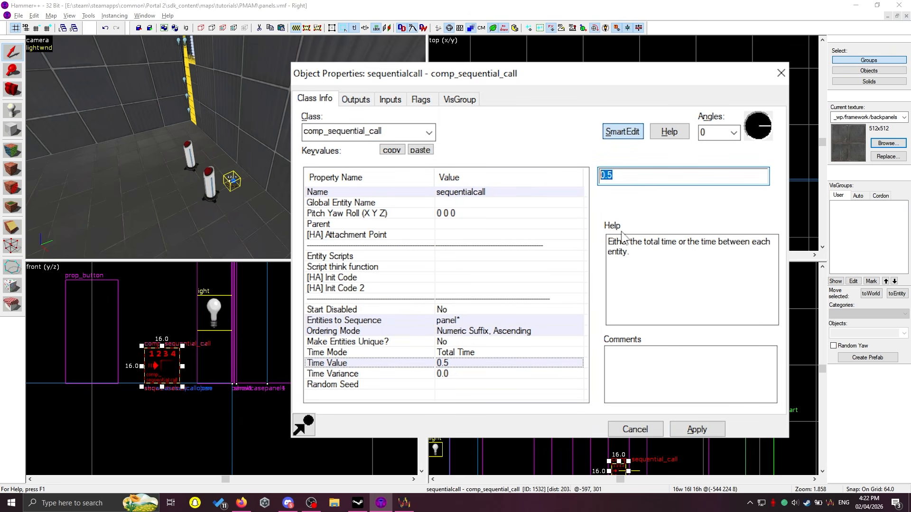
key(z)
key(a)
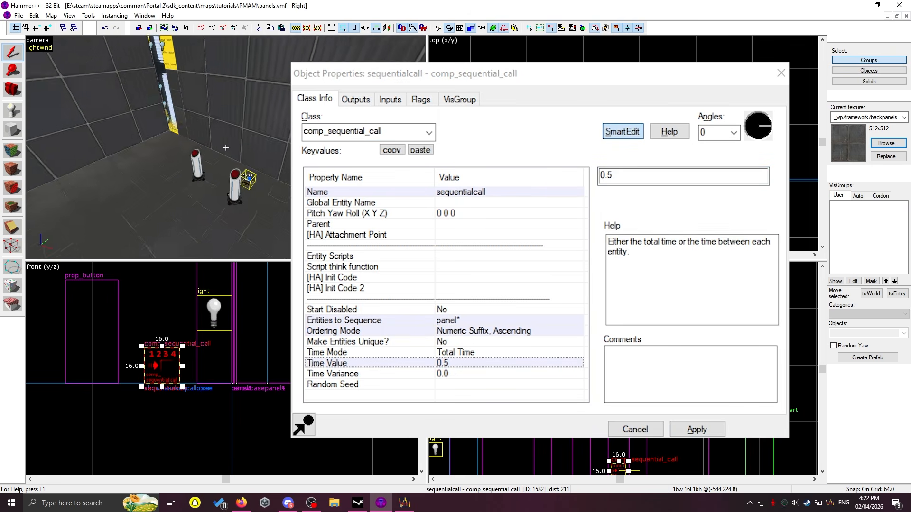
key(w)
click(448, 378)
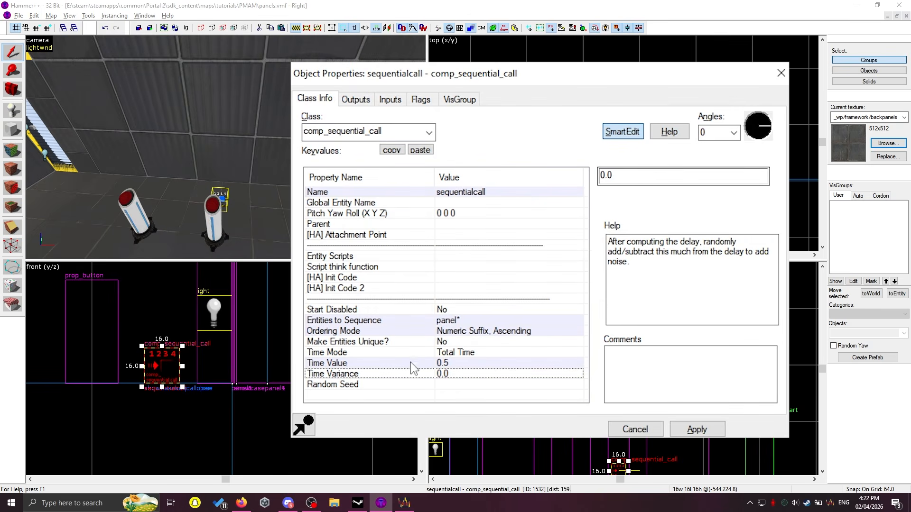
click(697, 430)
key(Escape)
Add an output to the prop_button farther from the yellow light strip and target the sequentialcall entity.
key(z)
key(z)
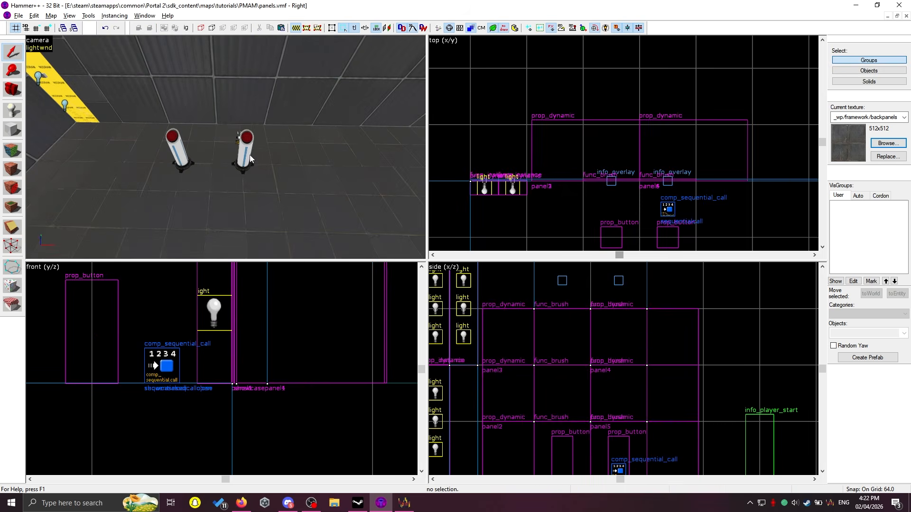
double_click(248, 147)
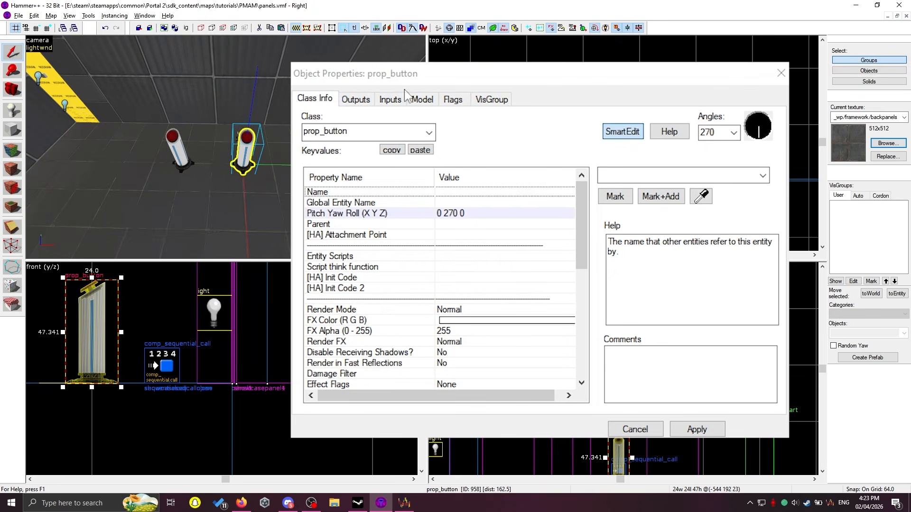
click(357, 101)
click(391, 395)
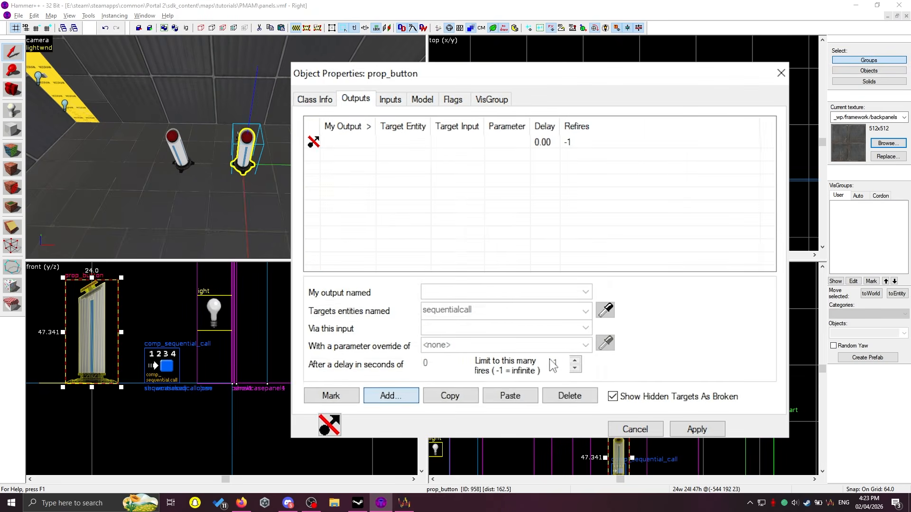
click(605, 310)
key(z)
key(w)
key(d)
click(199, 168)
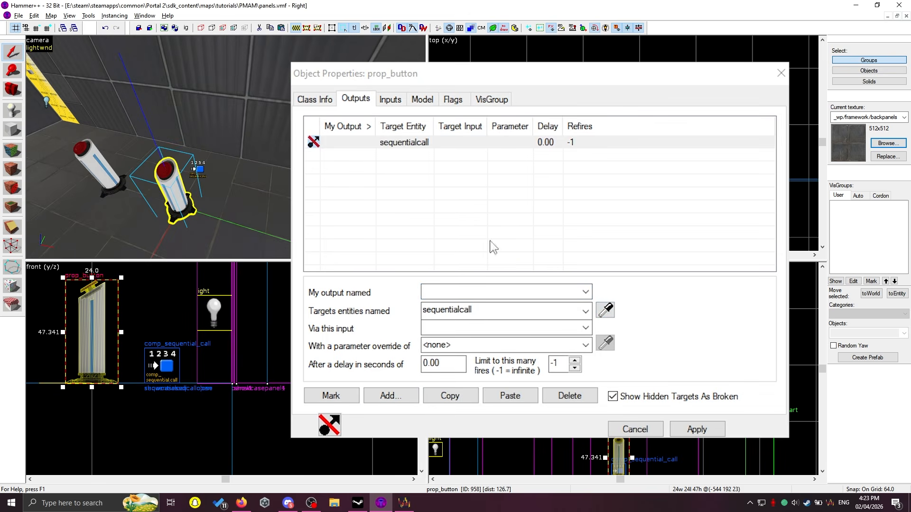
Make the button's output fire OnPressed and send the Trigger input to sequentialcall.
click(587, 290)
click(484, 338)
click(521, 328)
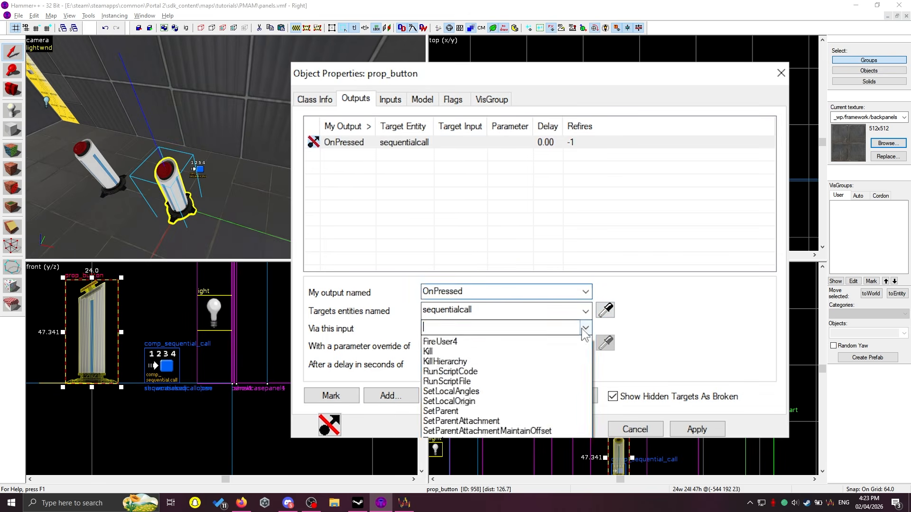
click(475, 324)
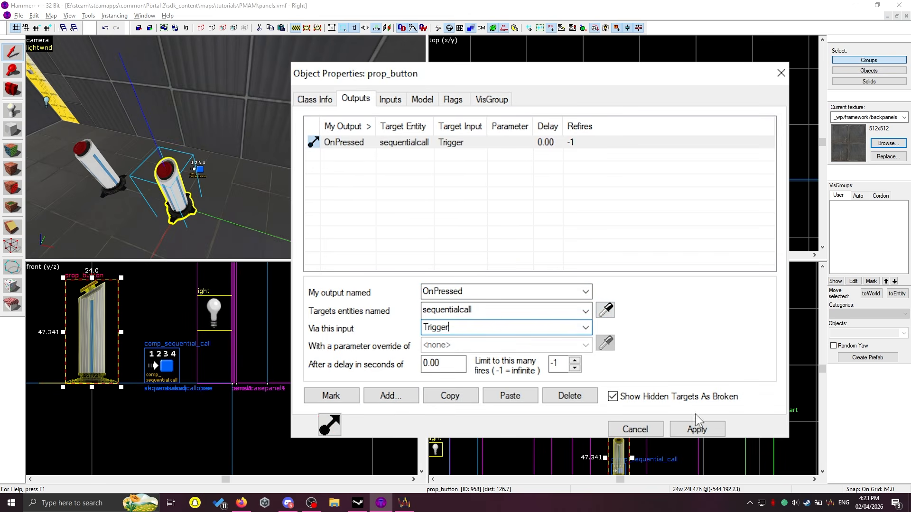
Add an OnSeq output to the sequentialcall entity with !seq as its target.
click(201, 172)
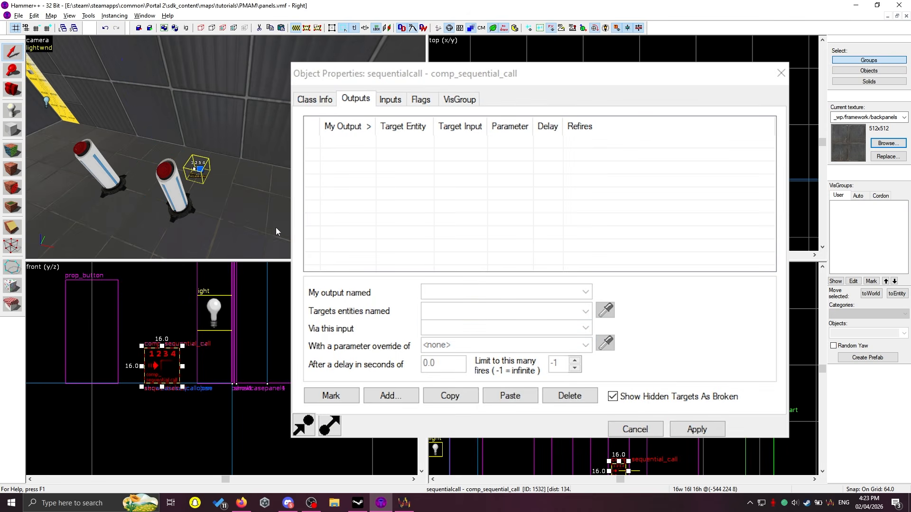
click(391, 395)
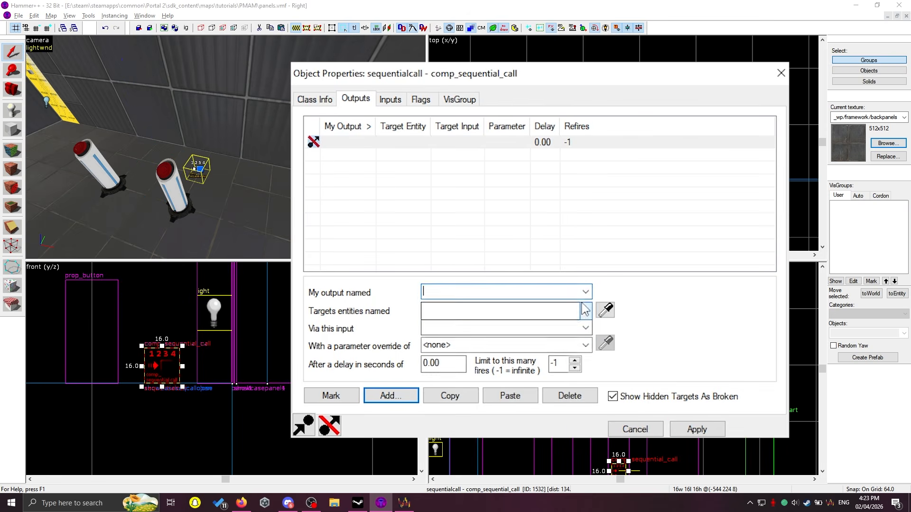
click(586, 291)
click(476, 306)
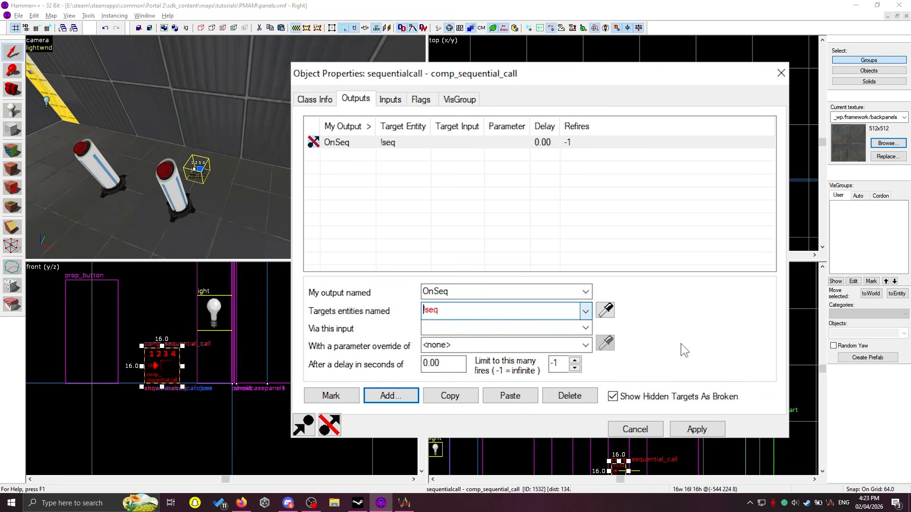
Set the OnSeq output's input to SetAnimation with the parameter 90deg_in_cornerfront.
text(SetAnimation)
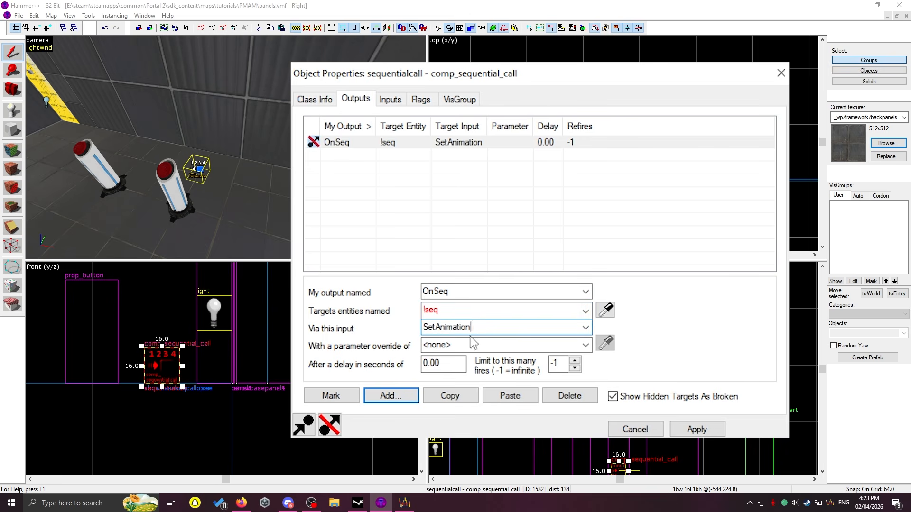
text(90deg_in_cornerfront)
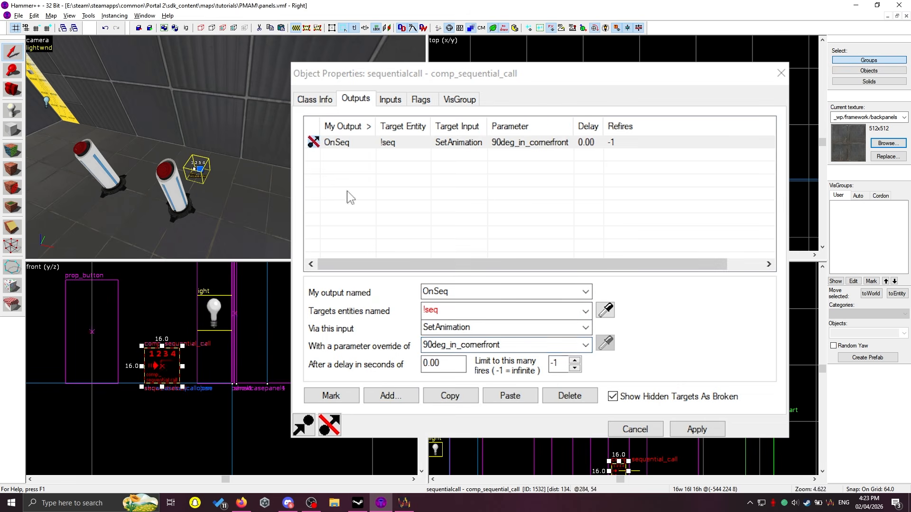
key(Tab)
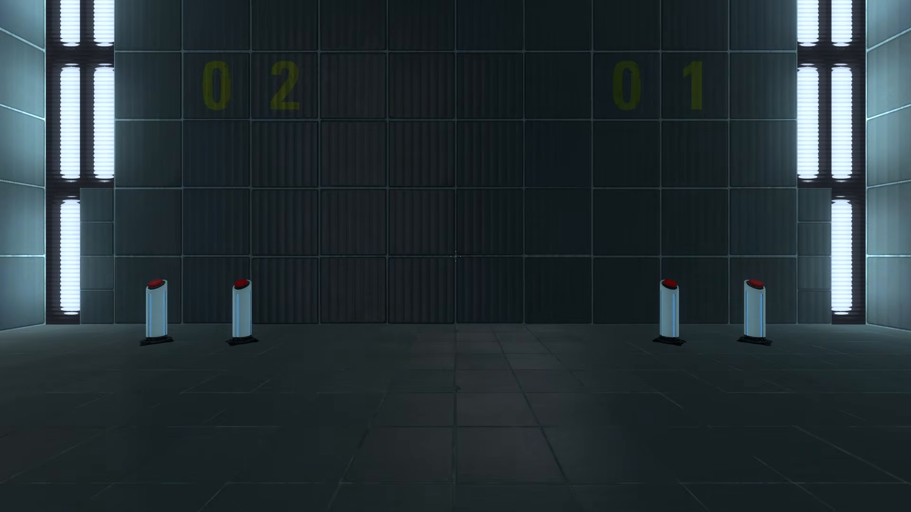
In the running Portal 2 map, activate buttons at wall sections 02 and 01 and examine how their panels open.
key(w)
key(w)
key(e)
key(s)
key(s)
key(w)
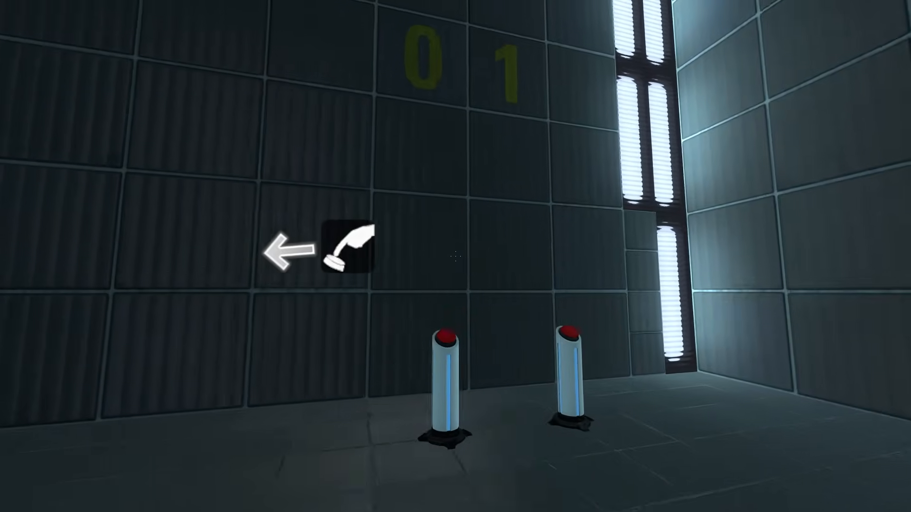
key(w)
key(e)
key(s)
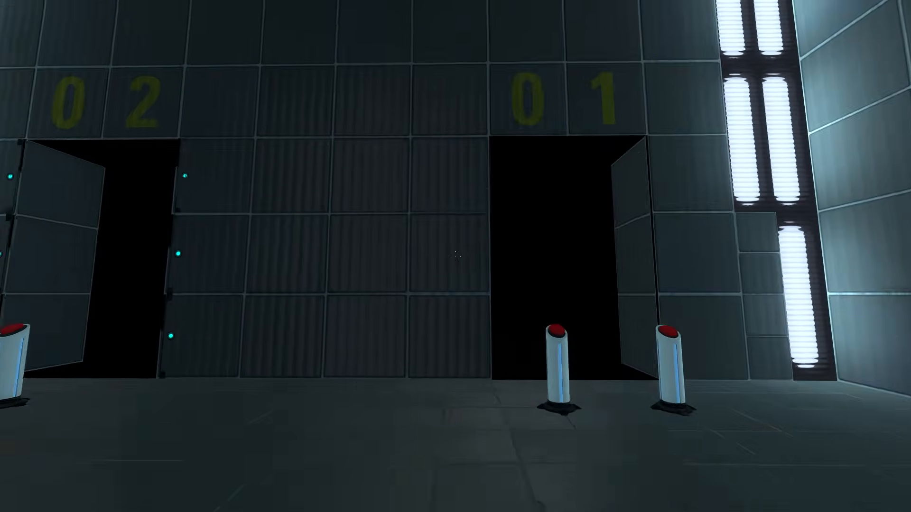
key(w)
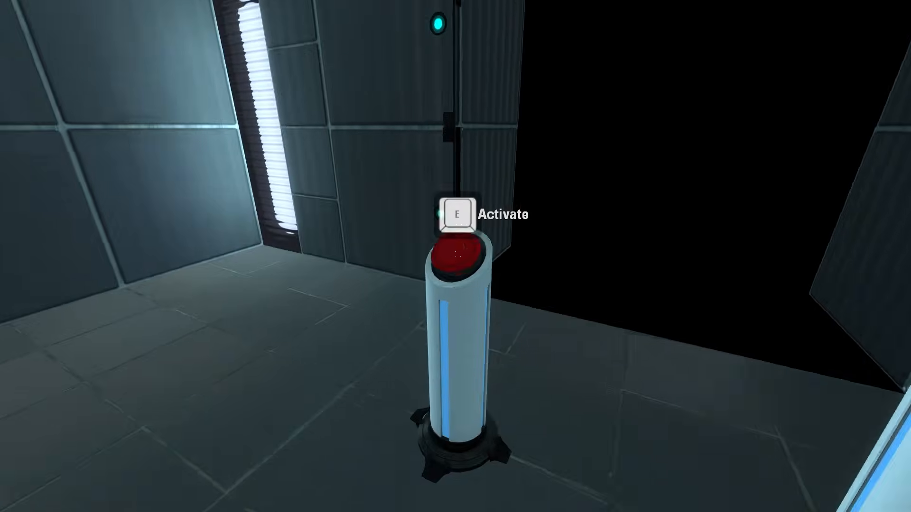
key(s)
key(w)
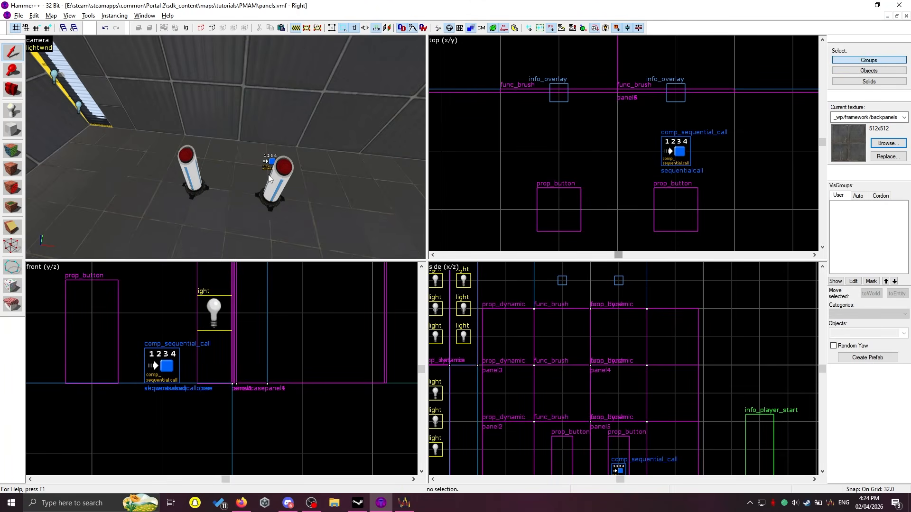
In Hammer++, duplicate the comp_sequential_call entity and place the copy behind the prop_button nearer the yellow light strip.
click(269, 175)
shift+drag(563, 151, 562, 152)
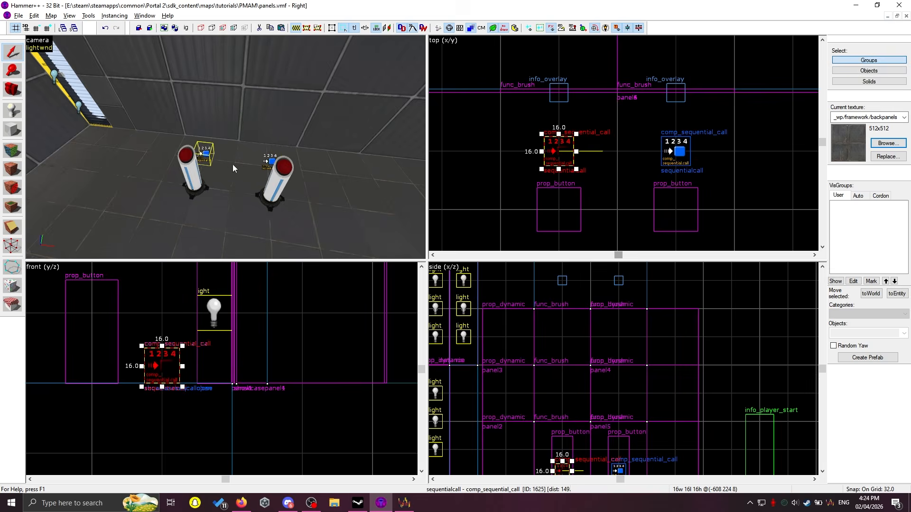
Name the duplicated comp_sequential_call entity sequentialcallclose.
scroll(229, 166, up, 2)
double_click(201, 156)
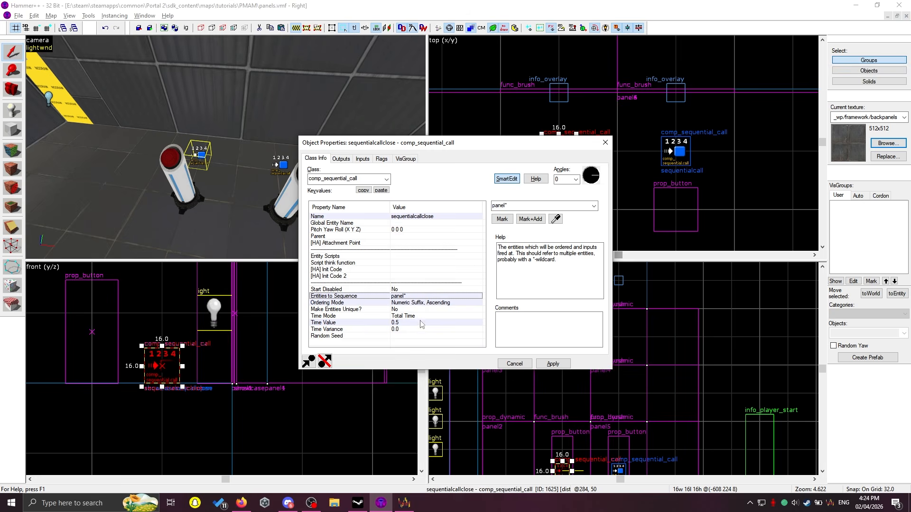
click(262, 192)
Give the prop_button nearer the yellow light strip an OnPressed output that sends Trigger to sequentialcallclose.
click(180, 164)
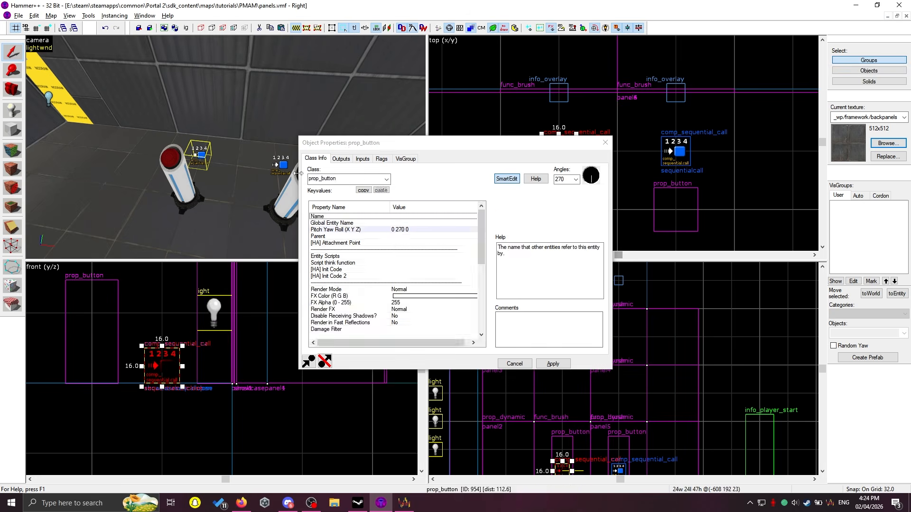
click(340, 160)
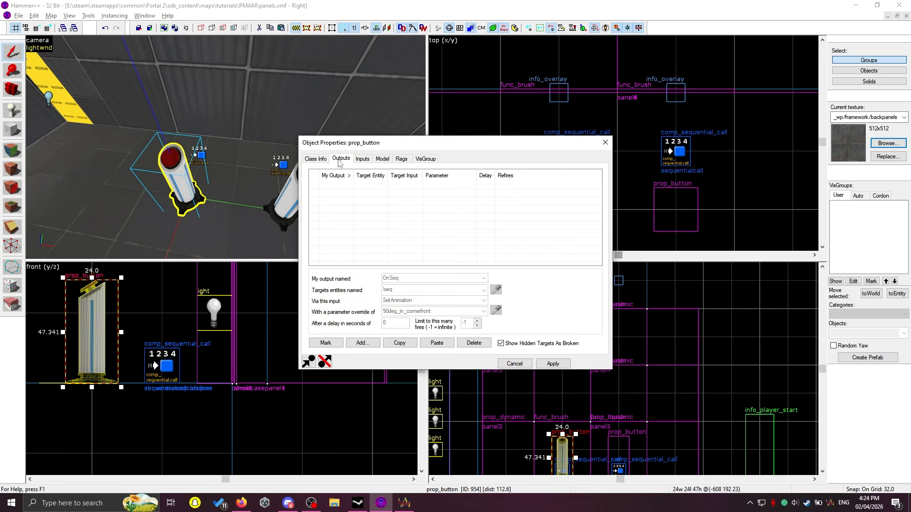
click(357, 342)
click(496, 289)
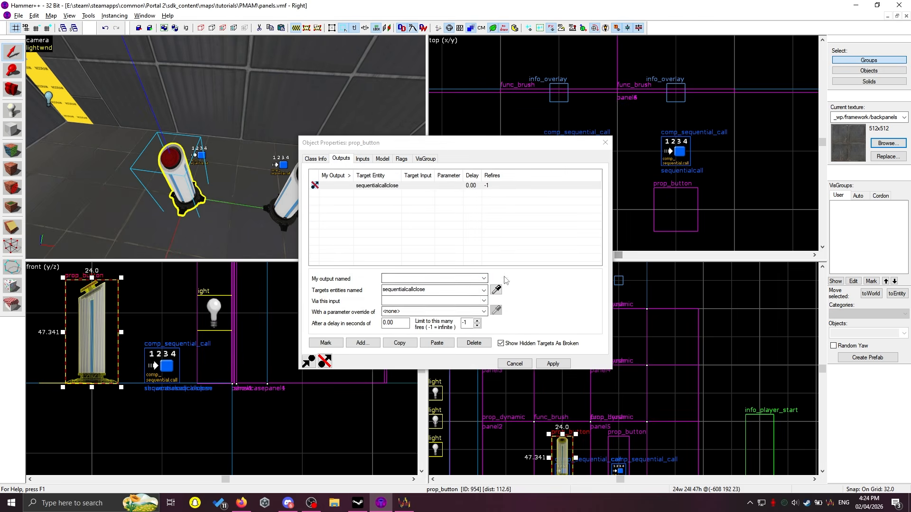
click(474, 301)
click(478, 311)
click(484, 279)
click(415, 306)
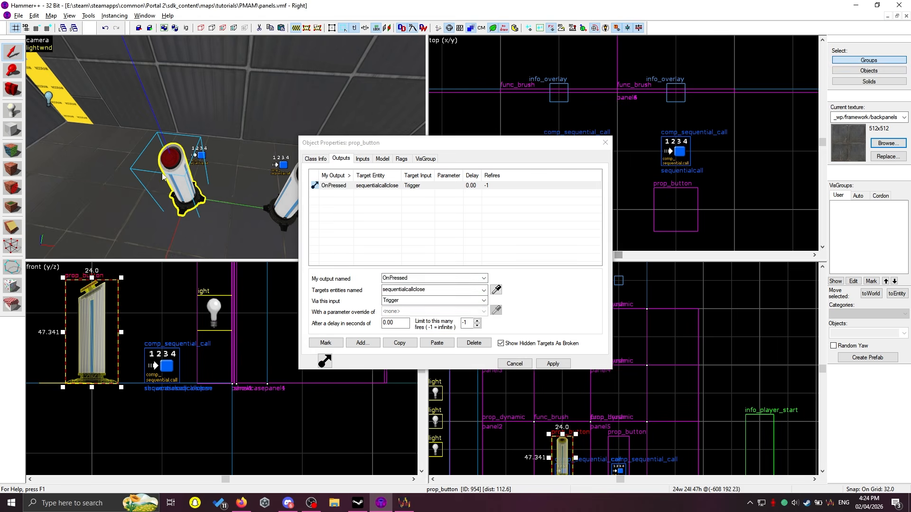
Change the parameter of sequentialcallclose's OnSeq output to 90deg_out_cornerfront and close the entity's properties.
click(337, 186)
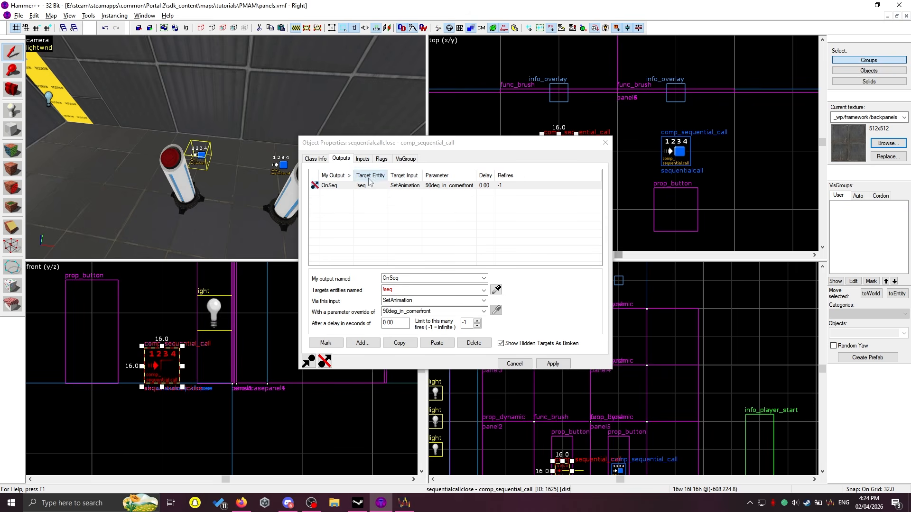
drag(148, 131, 183, 170)
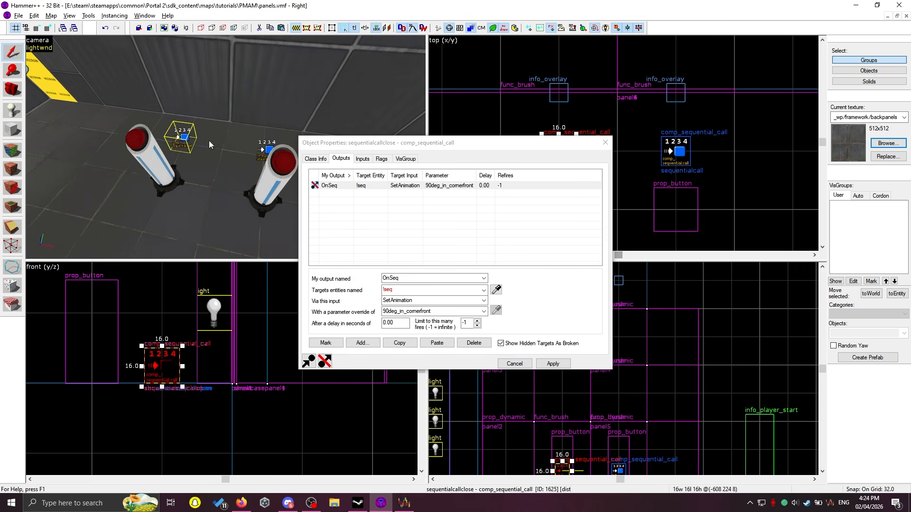
click(421, 187)
click(407, 312)
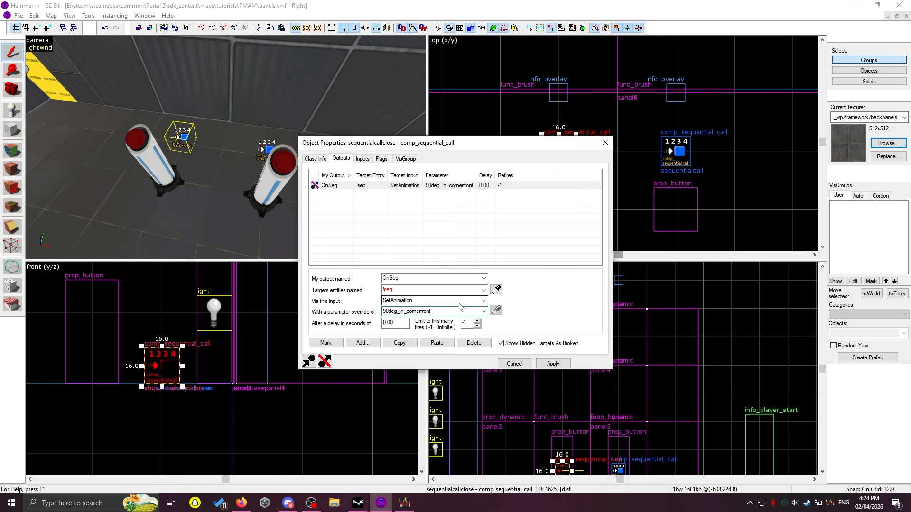
key(BackSpace)
key(BackSpace)
text(out)
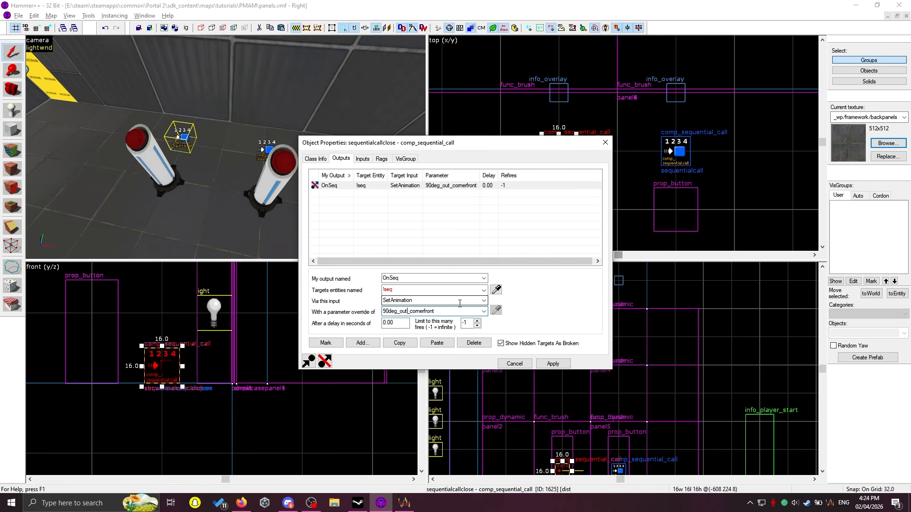
click(605, 143)
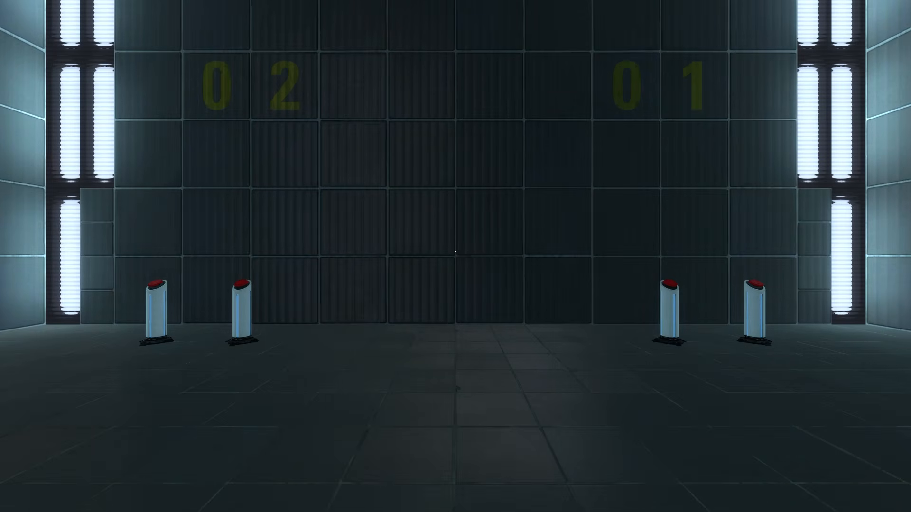
In the running Portal 2 map, activate both buttons at wall section 02 and examine how the panels open and close.
key(w)
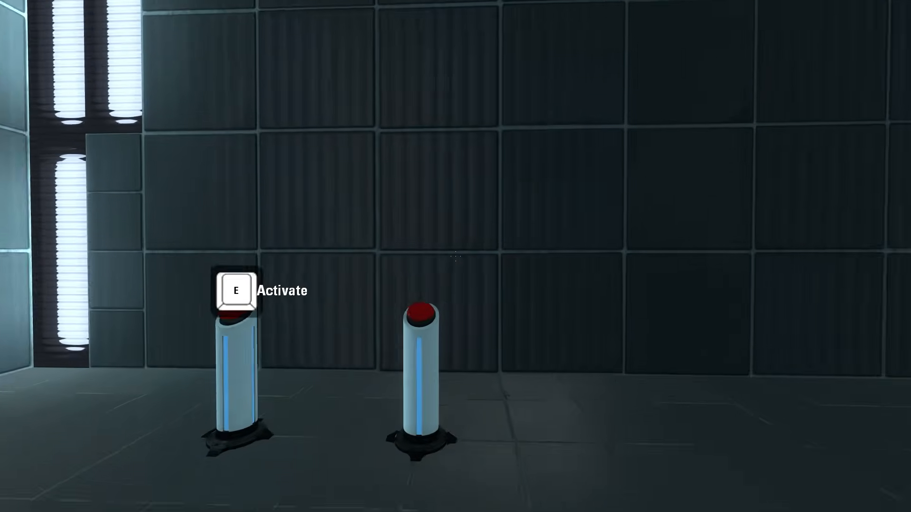
key(e)
key(s)
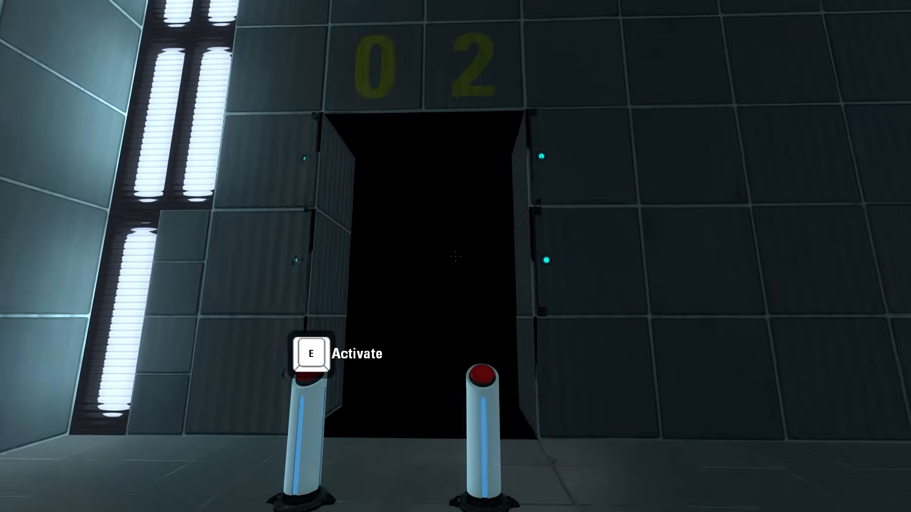
key(w)
key(e)
key(s)
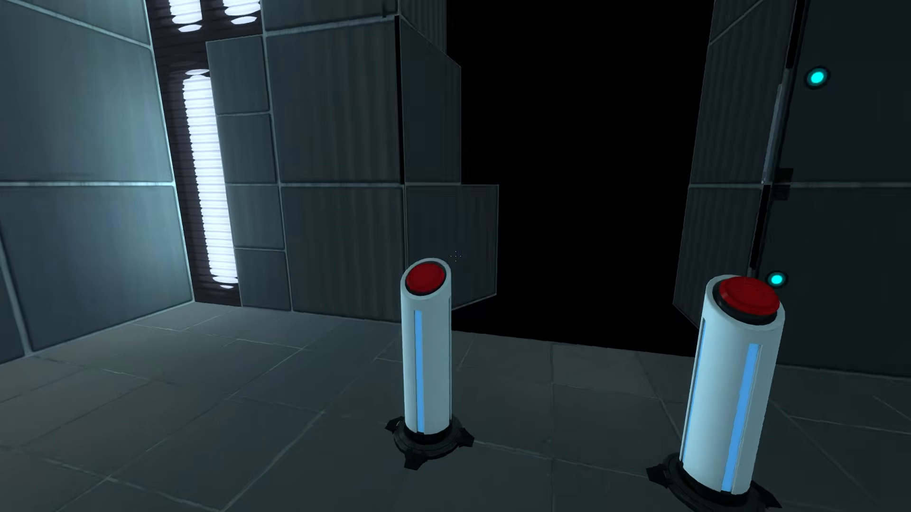
key(s)
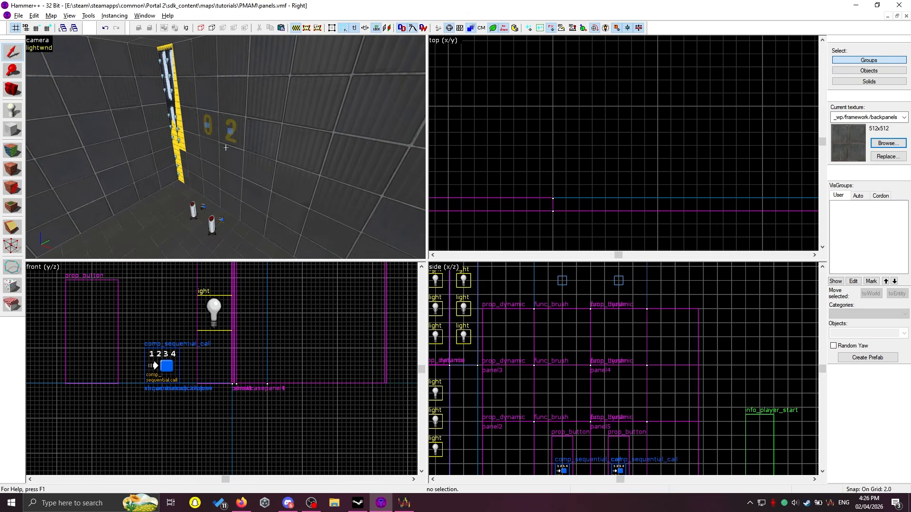
In Hammer++, shift the six panel arm prop_dynamics of section 02 slightly back behind the wall face on a 1-unit grid.
key(w)
click(228, 148)
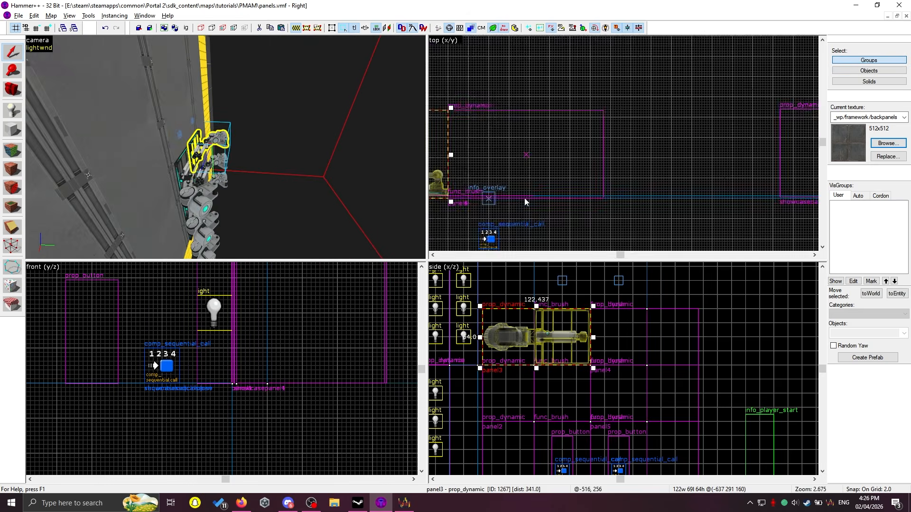
scroll(550, 219, up, 5)
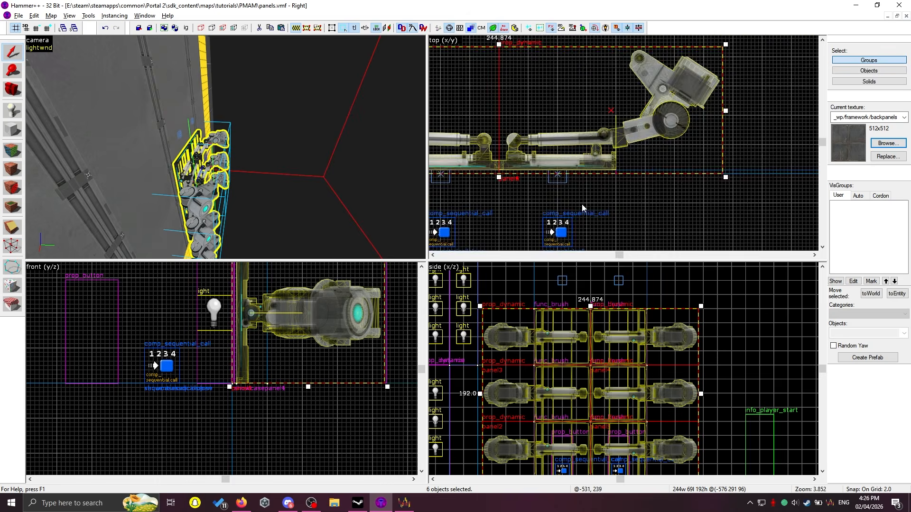
scroll(597, 152, up, 10)
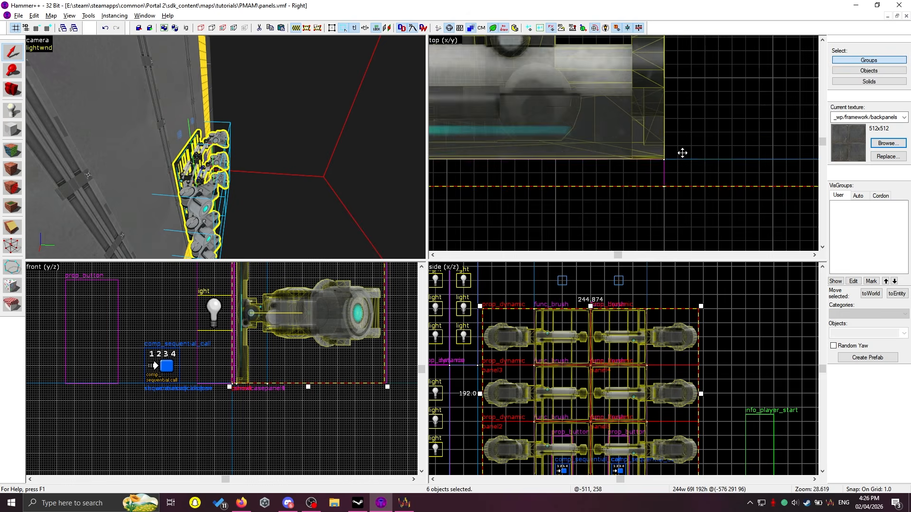
click(665, 204)
Compile and run the map with the 03 Final Compile configuration.
key(F9)
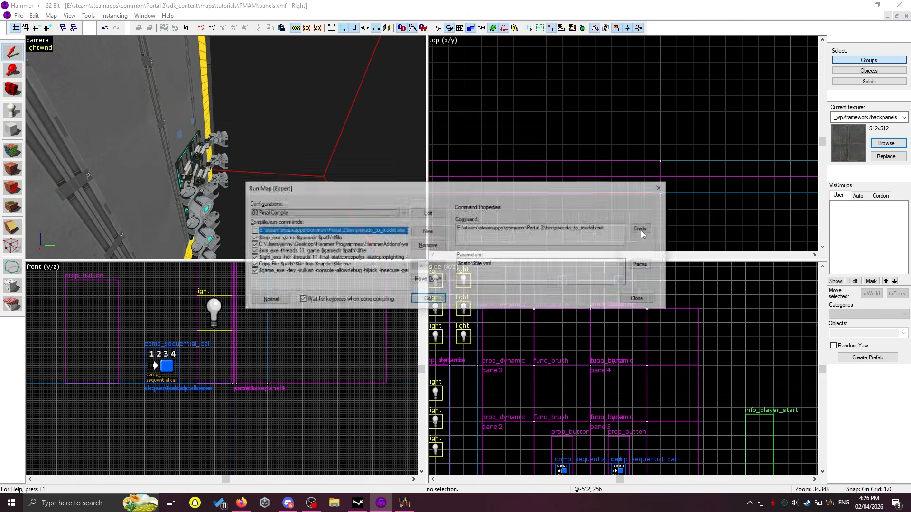
key(Return)
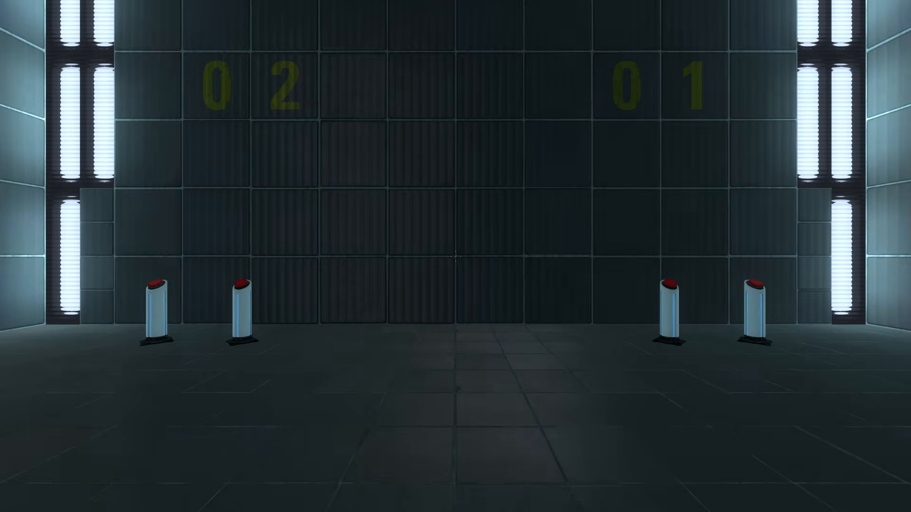
In Portal 2, activate both section 02 buttons and examine the opening and closing of the adjusted panels.
key(w)
key(a)
key(w)
key(e)
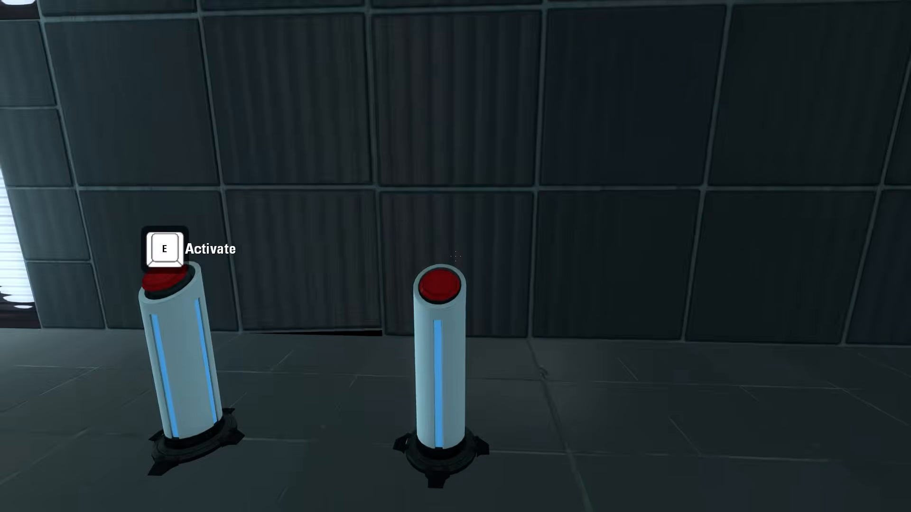
key(s)
key(w)
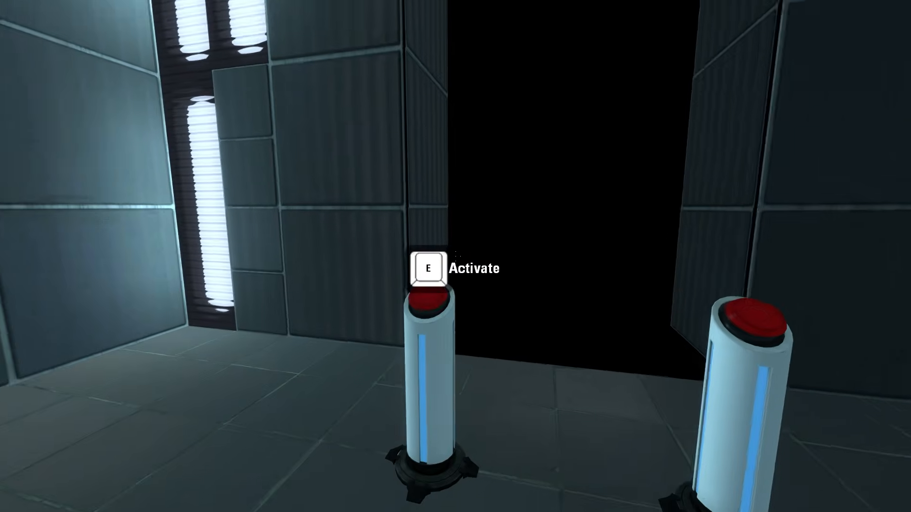
key(e)
key(s)
key(s)
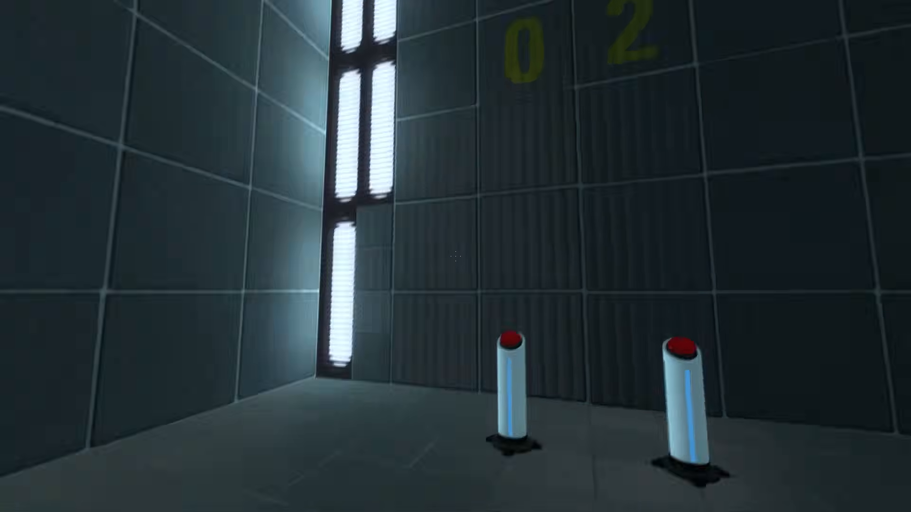
Approach the section 02 wall and turn on fullbright rendering with the console command mat_fullbright 1.
key(d)
key(w)
key(w)
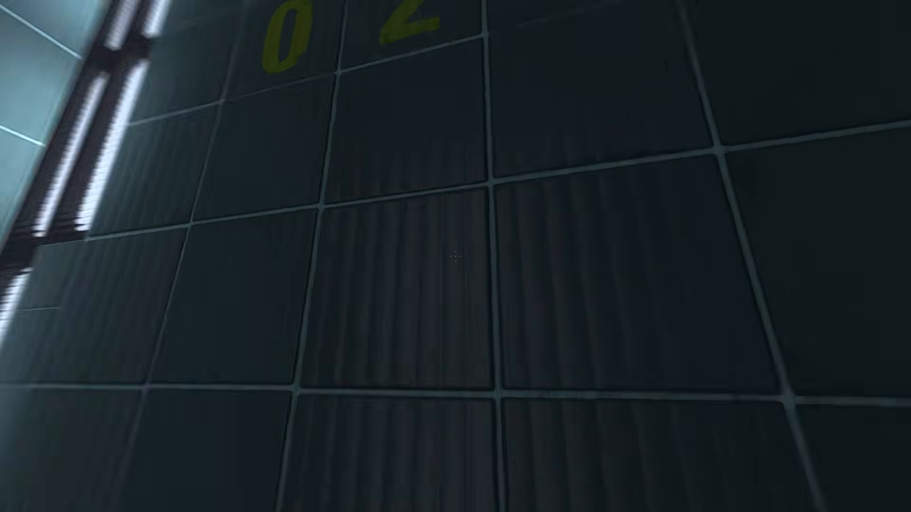
key(grave)
text(mat_fu)
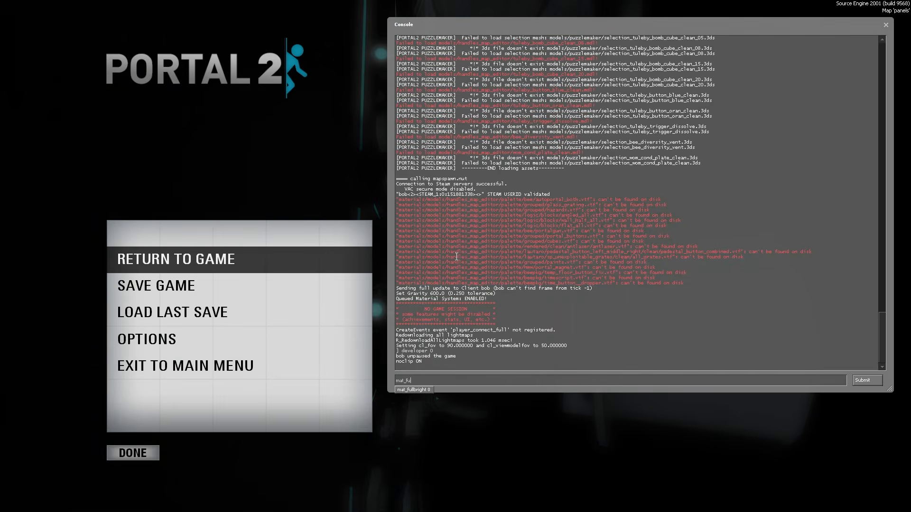
text(llbright 1)
key(Return)
key(Escape)
Examine up close the alignment between the section 02 wall panels and the robotic arms behind them.
key(w)
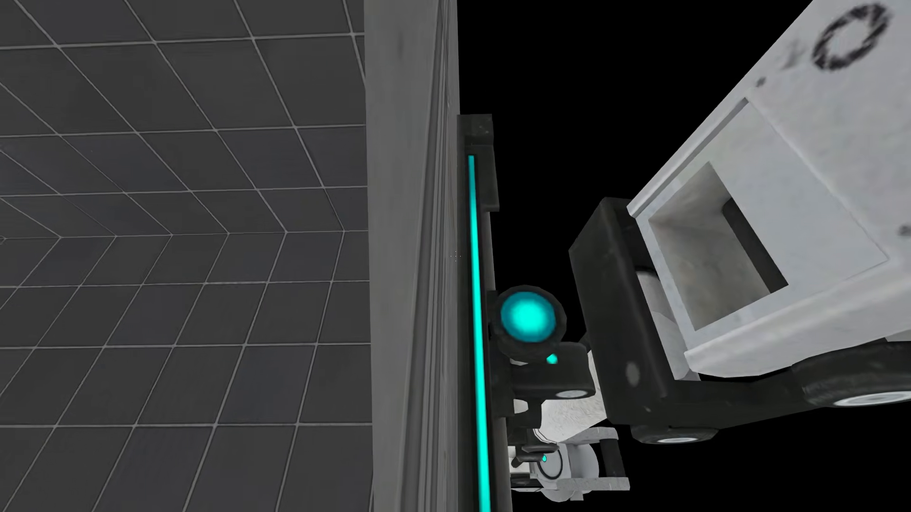
middle_click(456, 256)
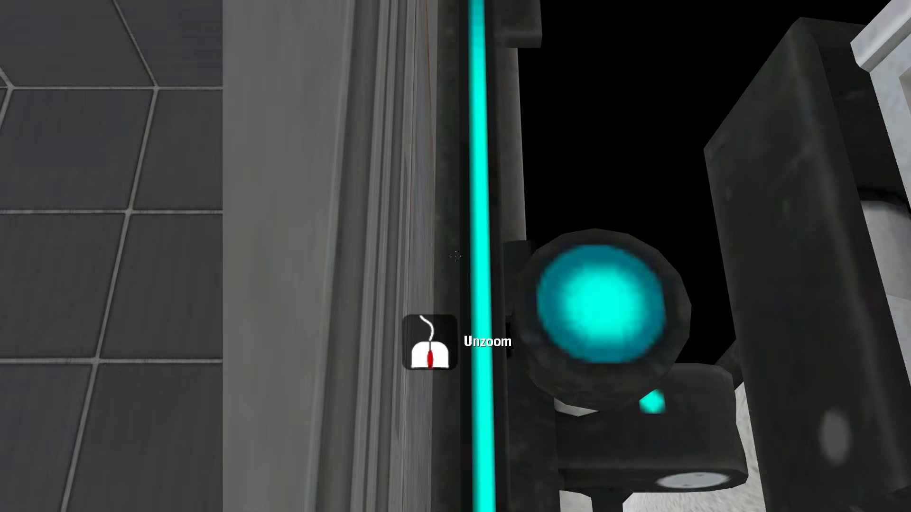
middle_click(455, 256)
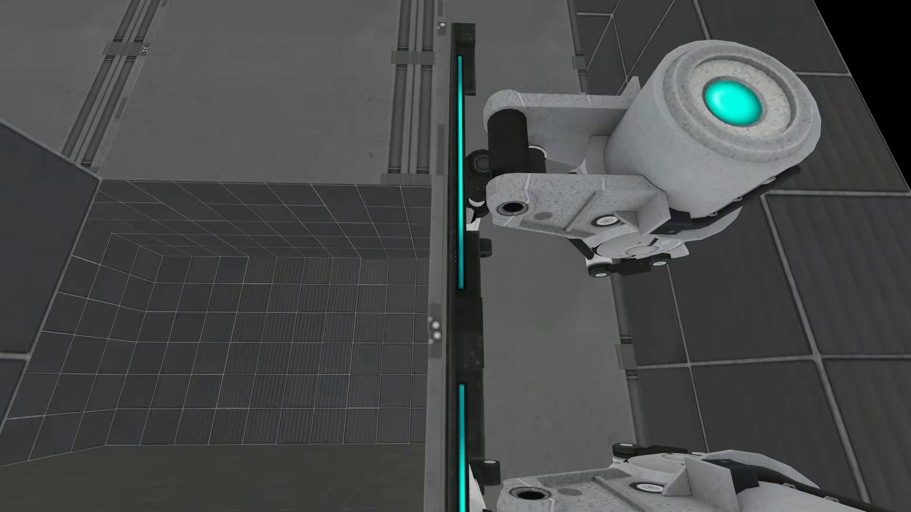
middle_click(455, 257)
middle_click(456, 256)
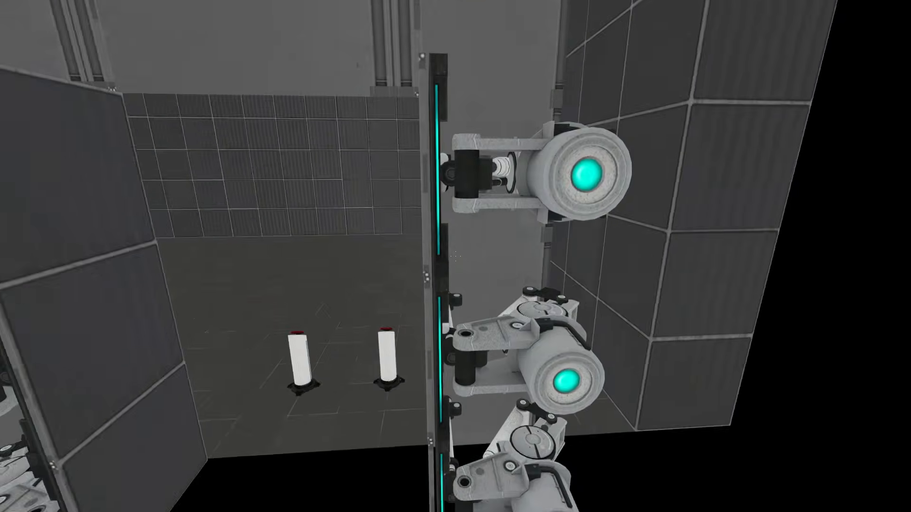